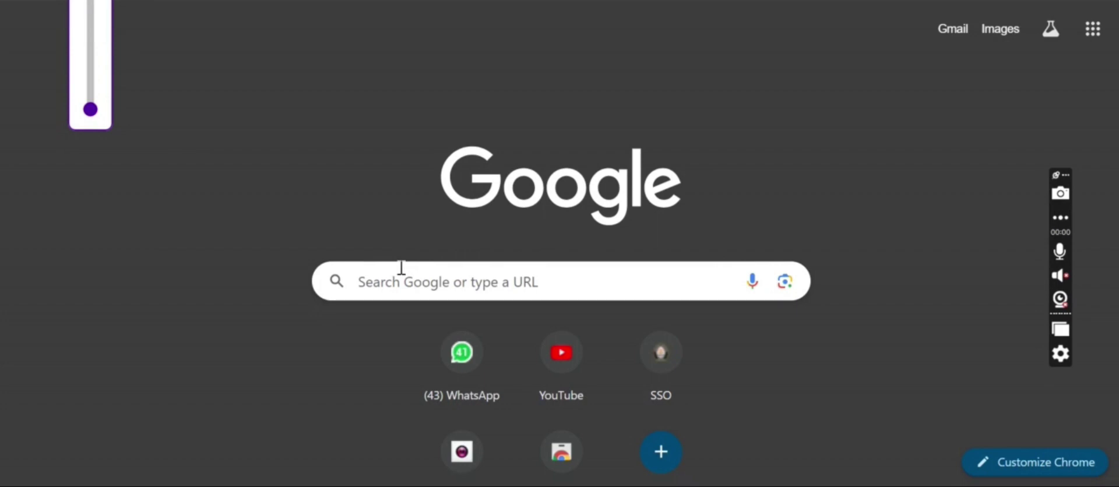
# Step: Search Google for 'sso undip'
pyautogui.click(431, 277)
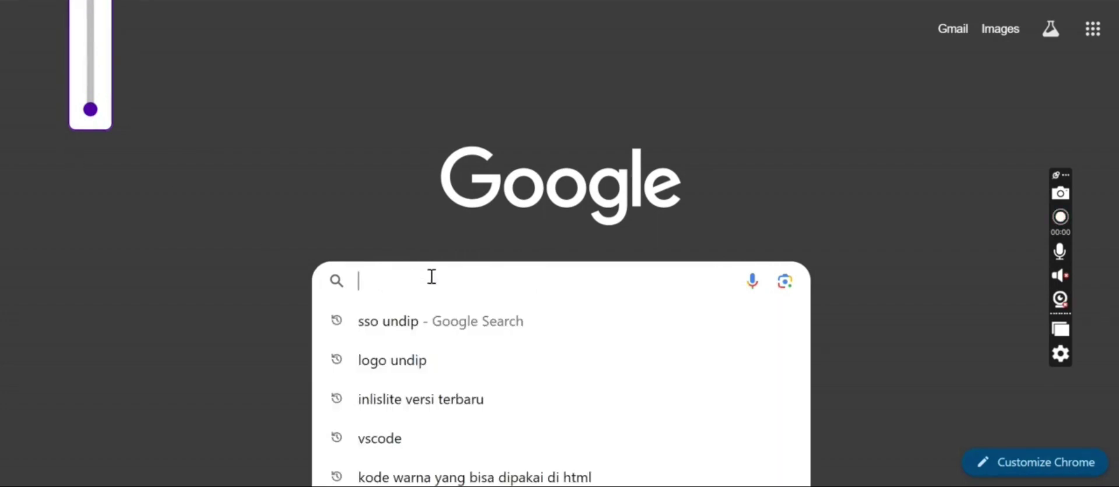
pyautogui.write('sso undip')
pyautogui.press('Return')
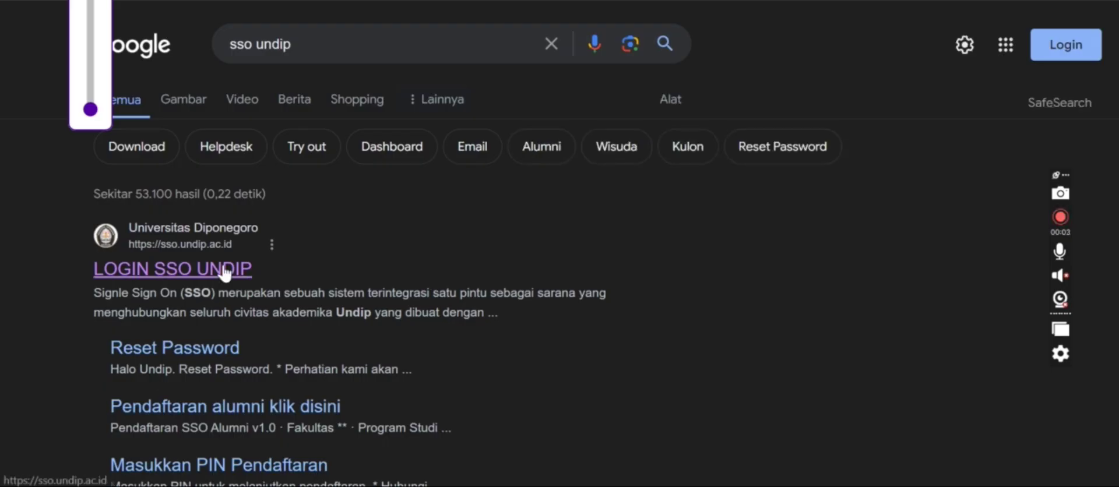
# Step: Open the LOGIN SSO UNDIP page and submit the student number as the username
pyautogui.click(226, 268)
pyautogui.click(449, 254)
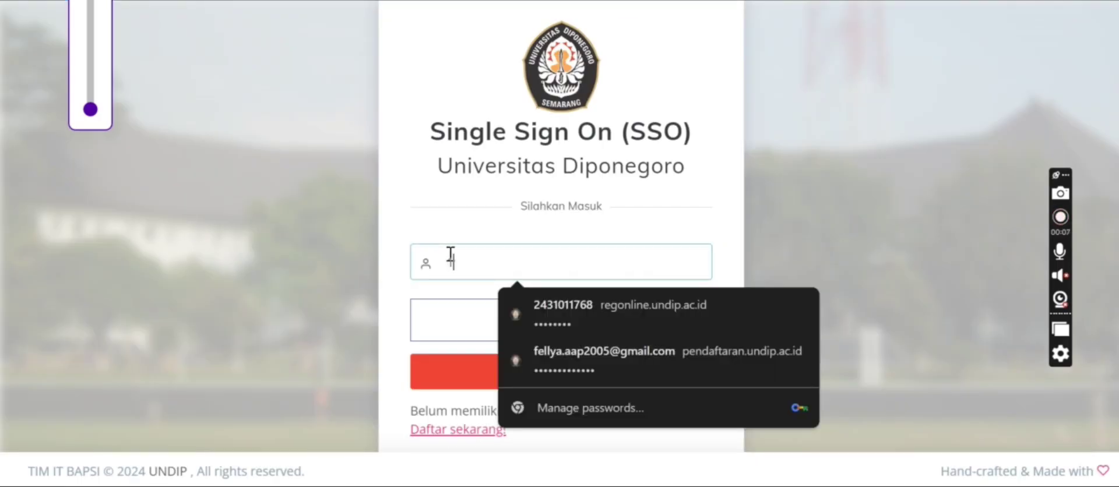
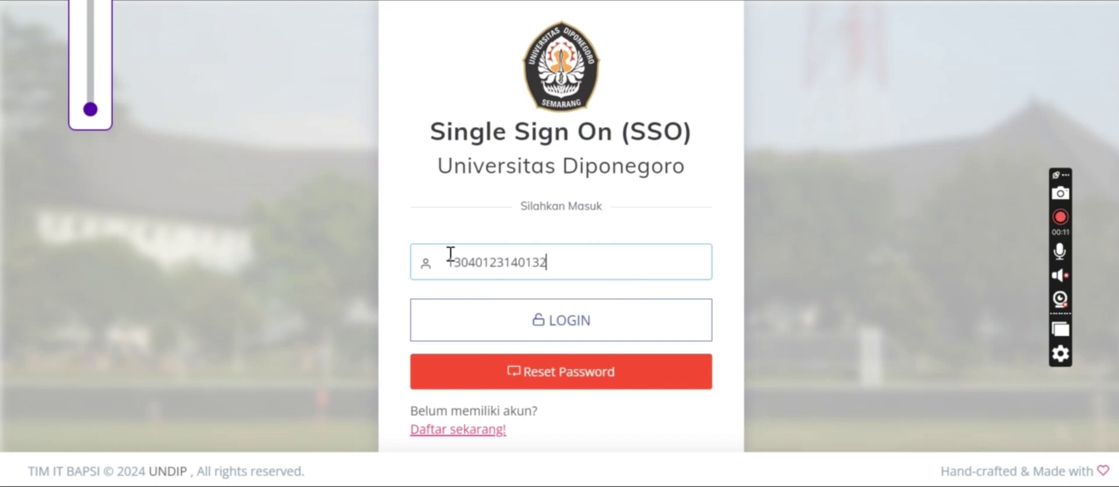
pyautogui.press('Return')
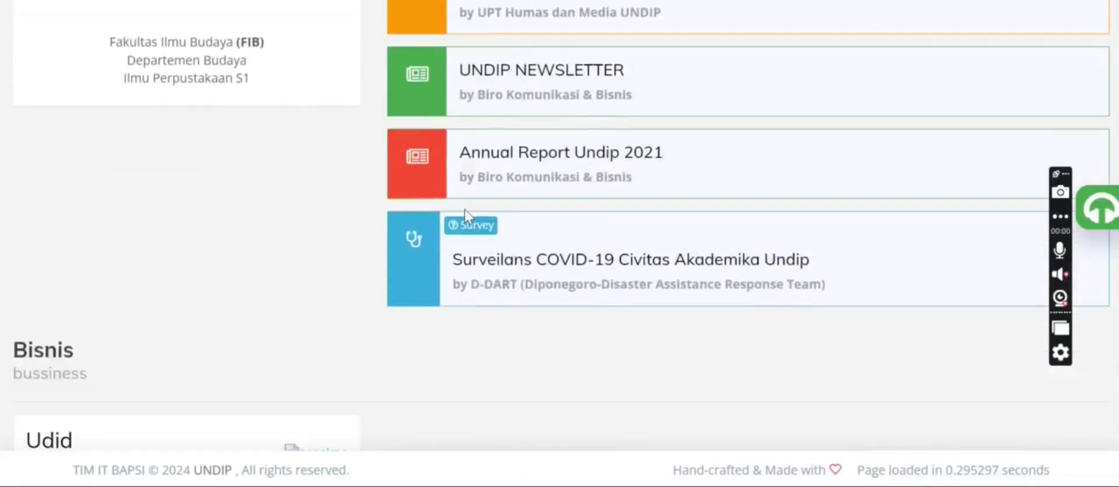
pyautogui.scroll(-10, 465, 214)
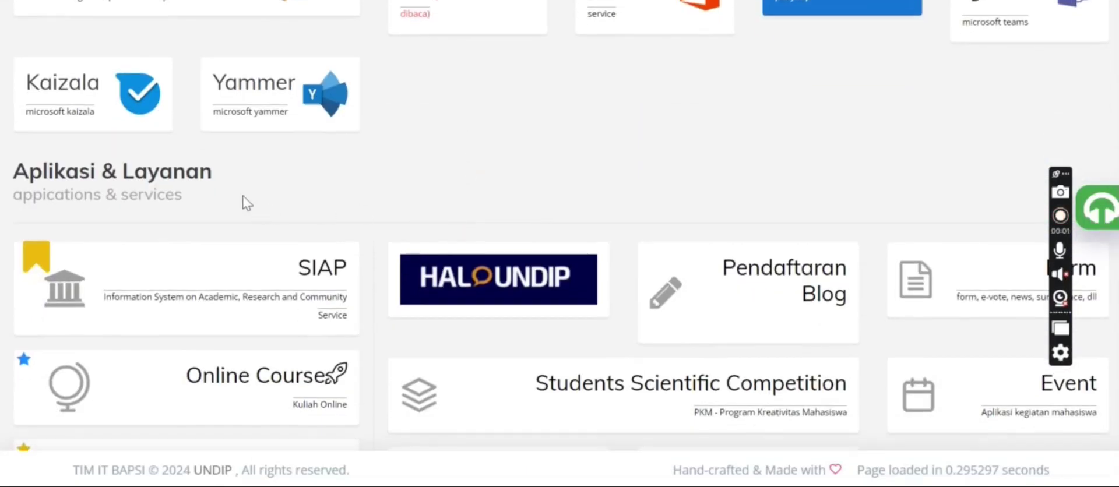
# Step: Open the 'Jurnal yang dilanggan Undip' card and browse the E Journal publishers
pyautogui.scroll(-1, 223, 278)
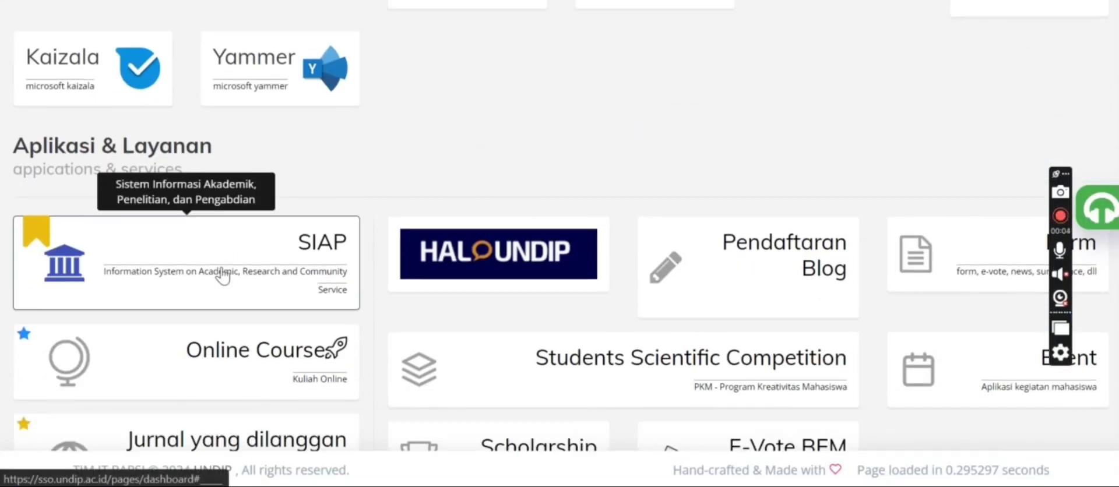
pyautogui.scroll(-3, 222, 278)
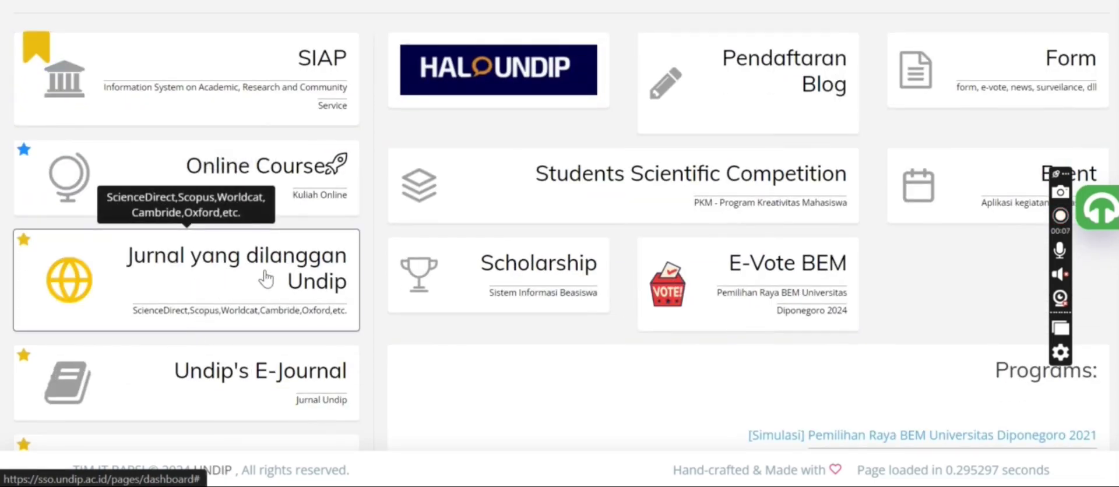
pyautogui.click(266, 279)
pyautogui.scroll(-1, 268, 277)
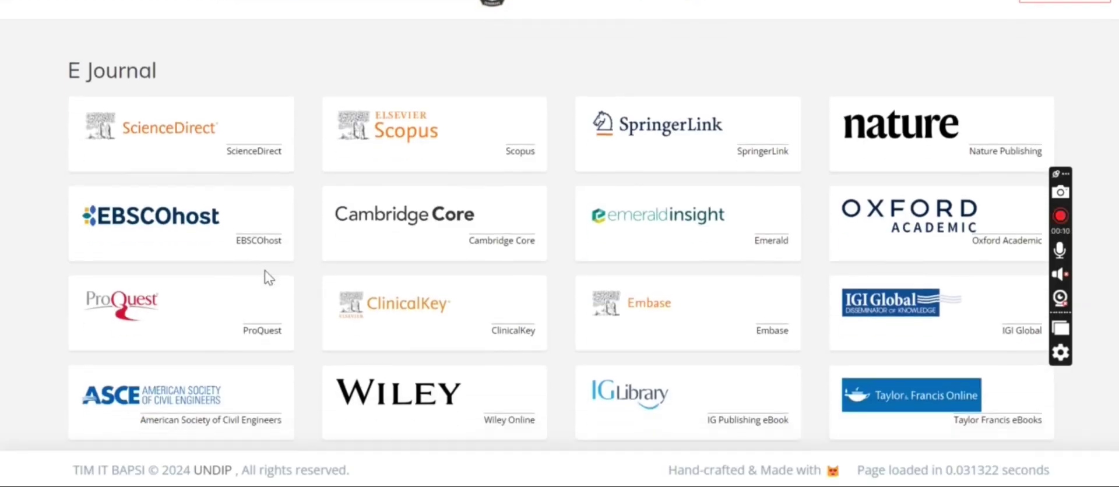
pyautogui.scroll(-15, 268, 278)
pyautogui.scroll(12, 268, 278)
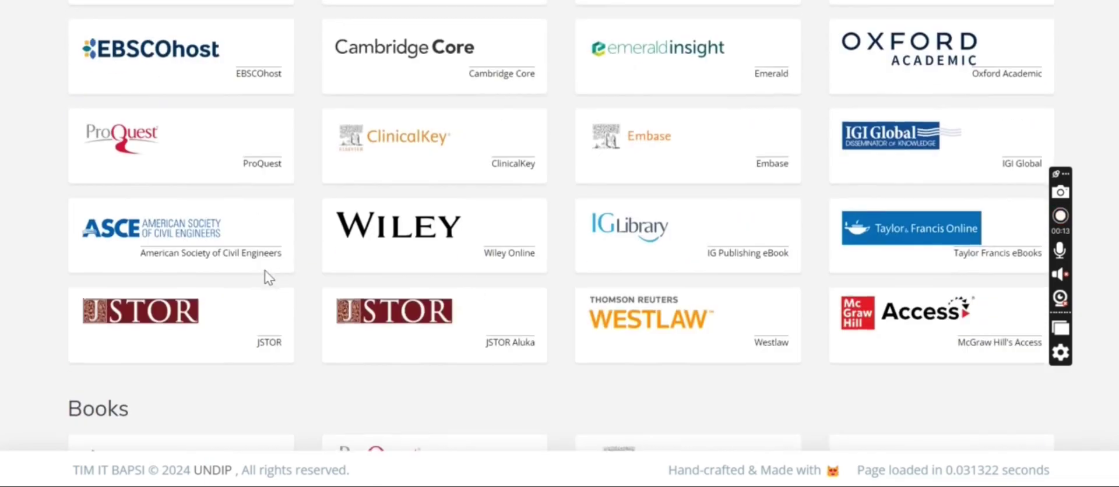
pyautogui.scroll(4, 268, 279)
pyautogui.scroll(-2, 268, 278)
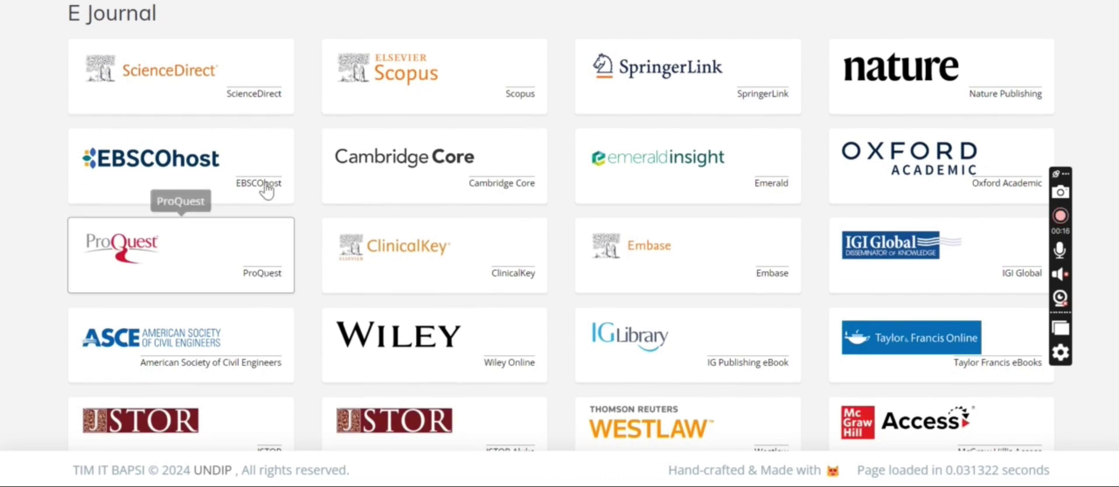
# Step: Open ScienceDirect from the E Journal list and enter 'information literacy' in the journal/book title field
pyautogui.click(236, 70)
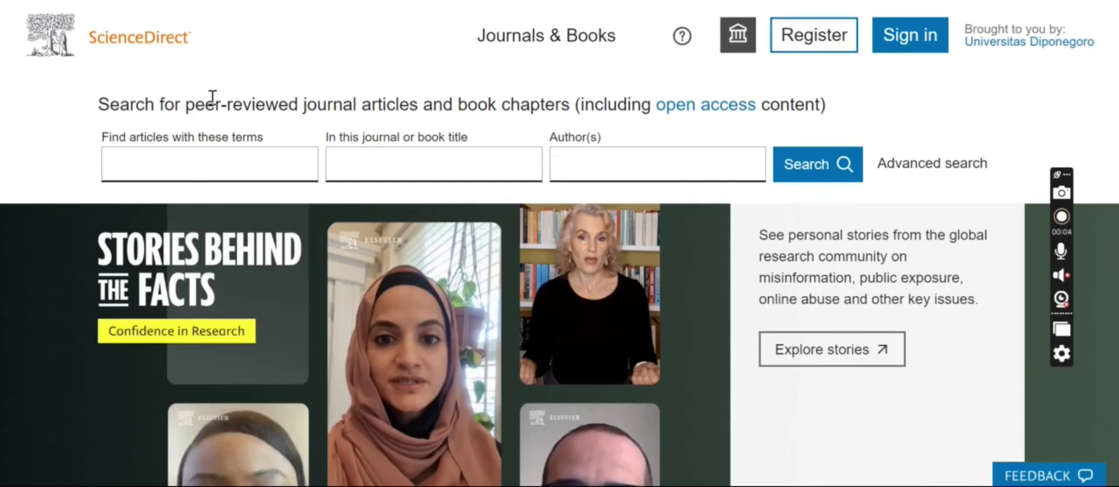
pyautogui.click(346, 158)
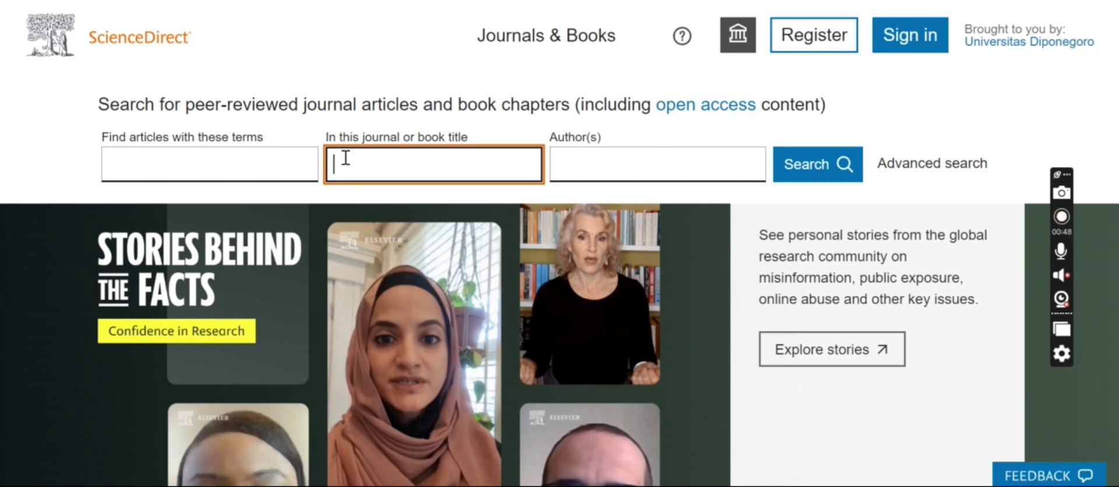
pyautogui.write('inform')
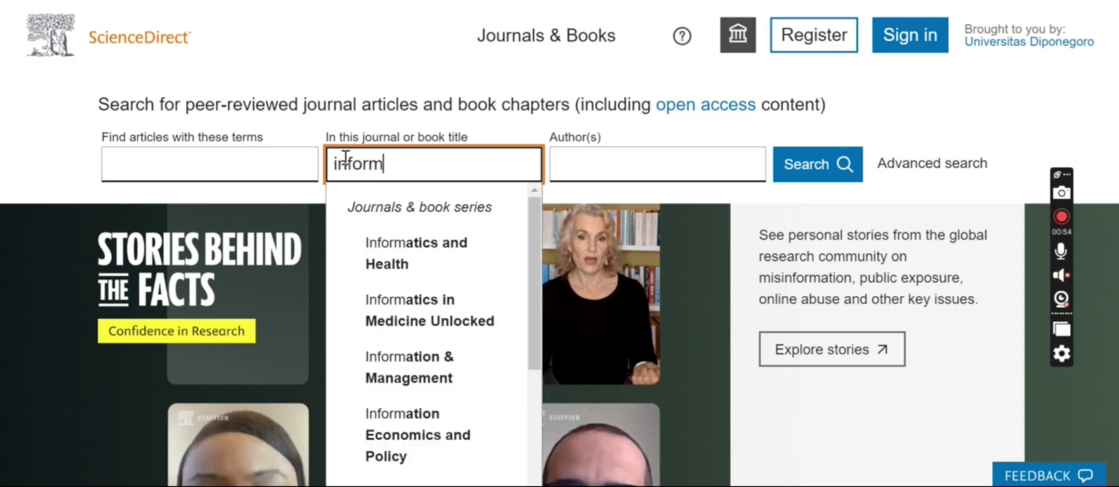
pyautogui.write('a')
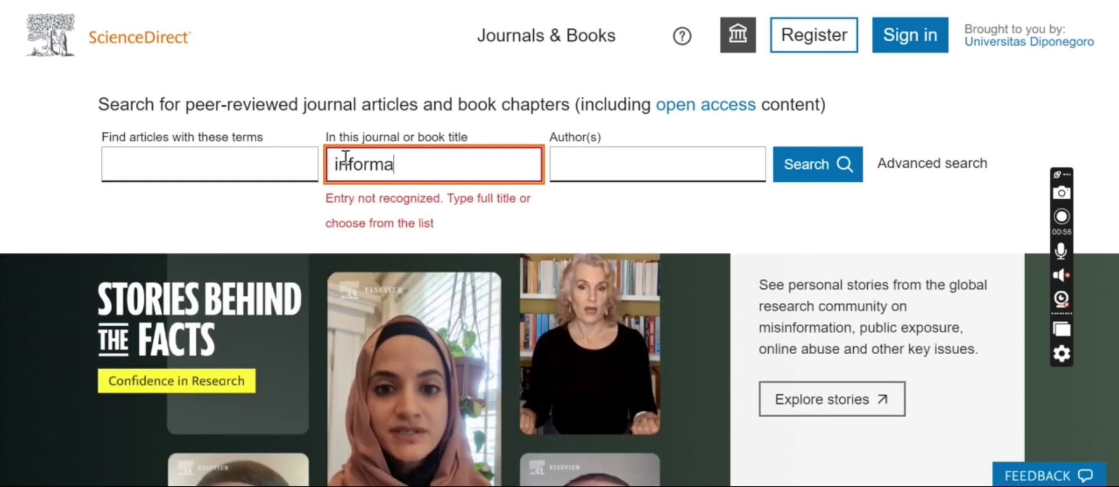
pyautogui.write('tion literacy')
pyautogui.scroll(-3, 538, 278)
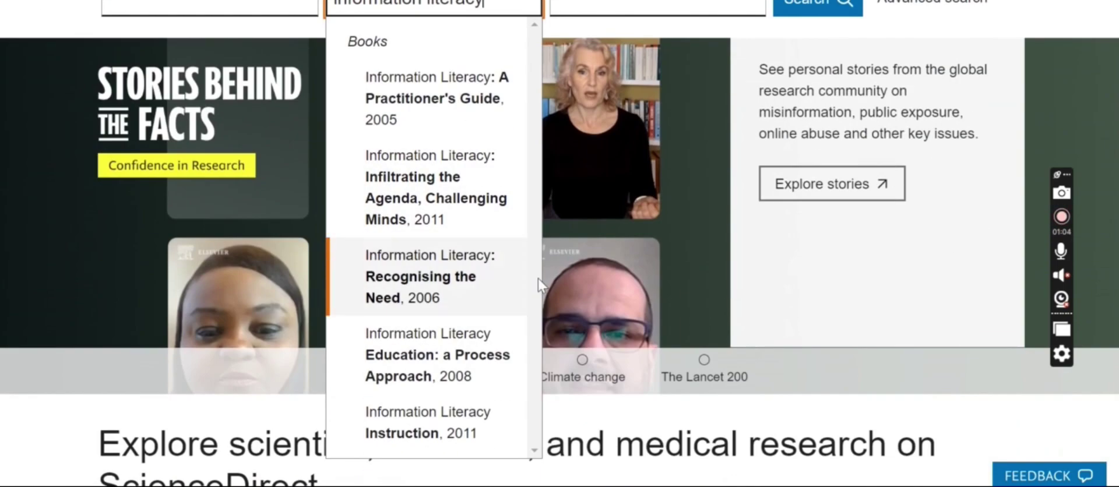
pyautogui.scroll(1, 527, 282)
pyautogui.scroll(2, 527, 282)
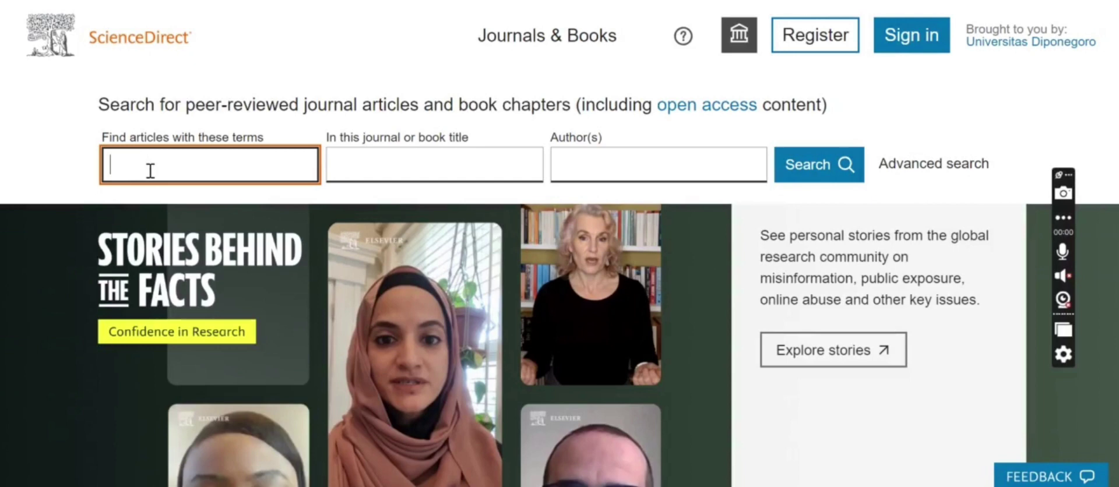
pyautogui.write('information literacy')
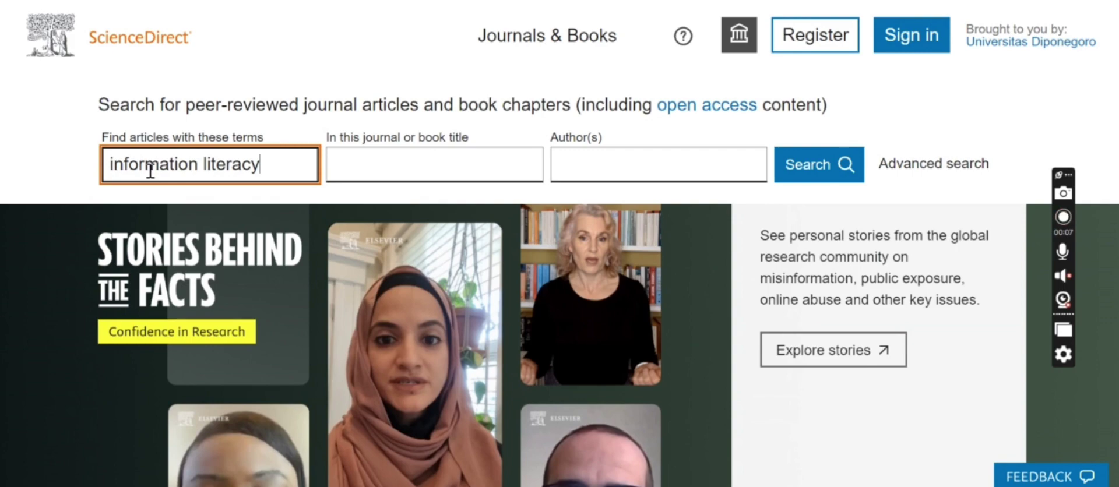
pyautogui.press('Return')
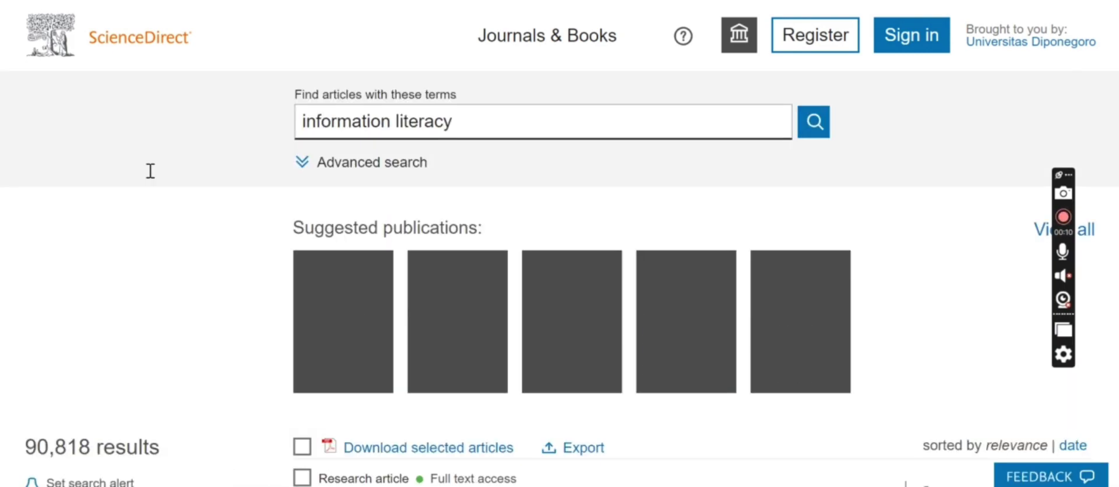
pyautogui.scroll(-2, 827, 241)
pyautogui.scroll(-10, 828, 241)
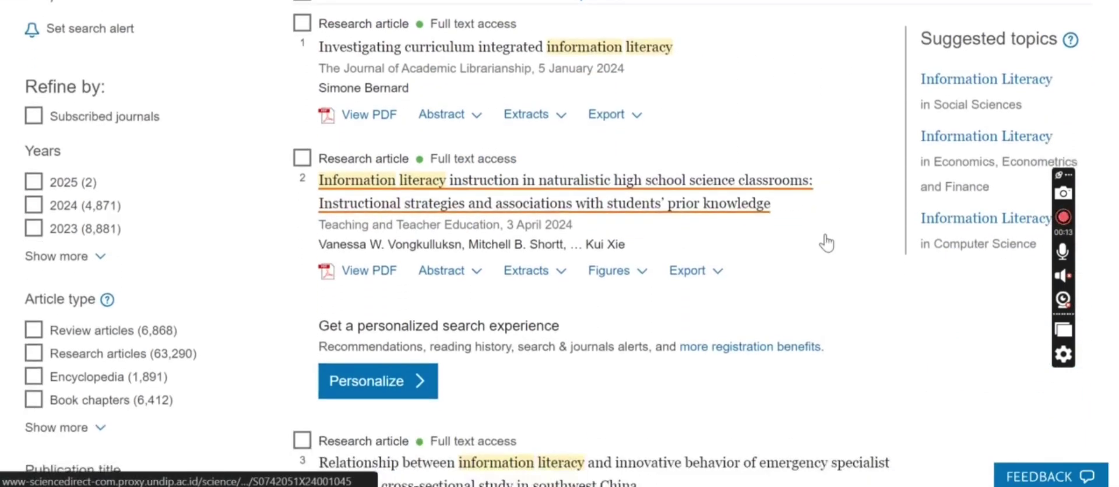
pyautogui.scroll(-15, 830, 241)
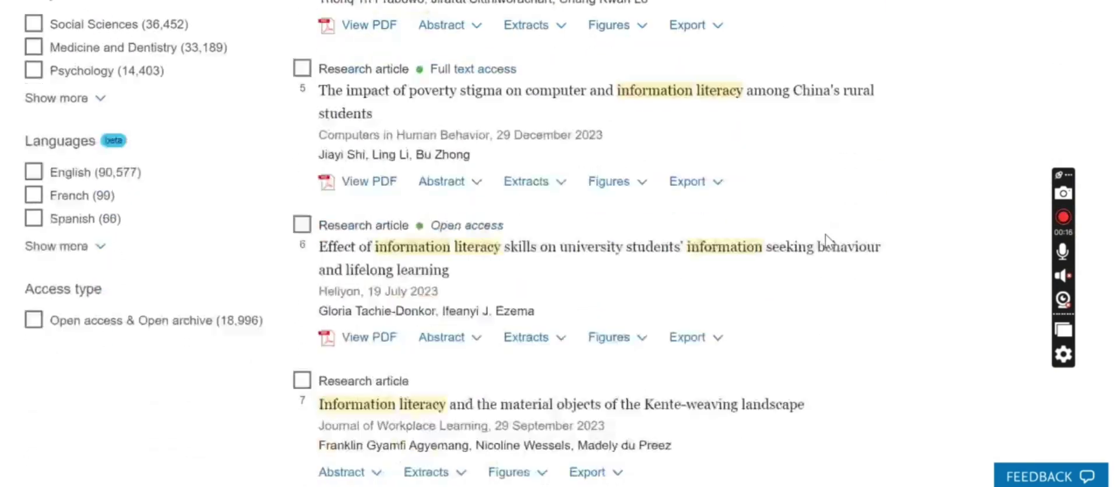
pyautogui.scroll(-10, 830, 241)
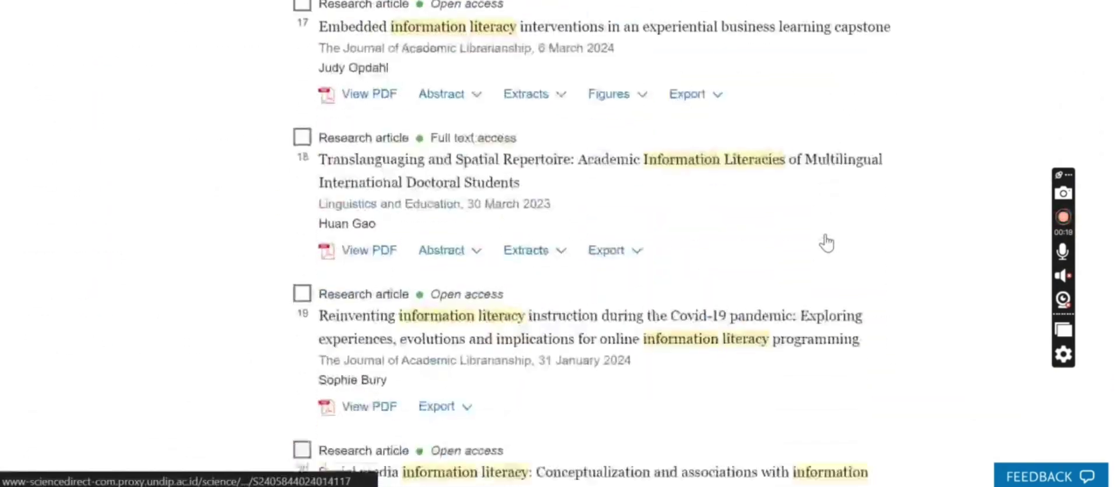
pyautogui.scroll(20, 830, 241)
pyautogui.scroll(-5, 826, 240)
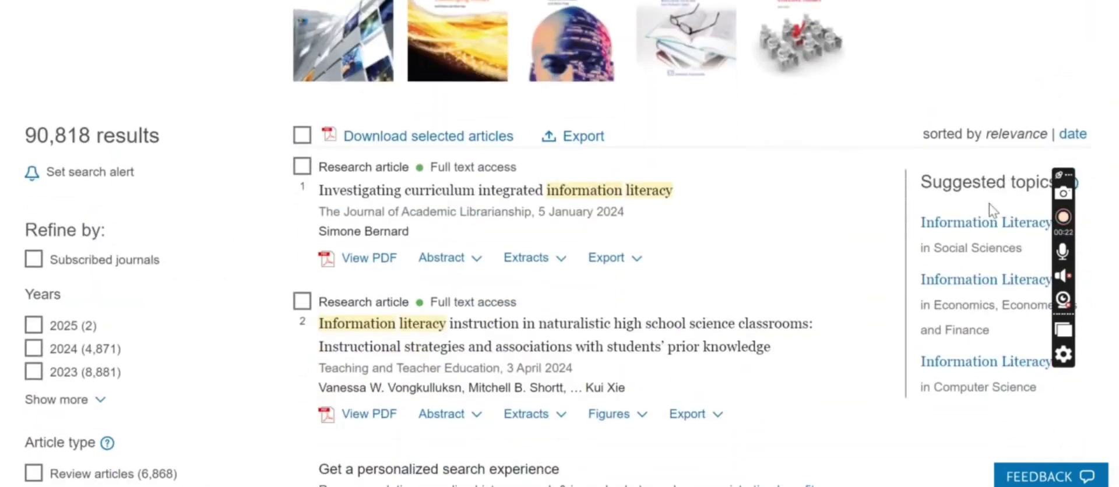
pyautogui.click(1071, 137)
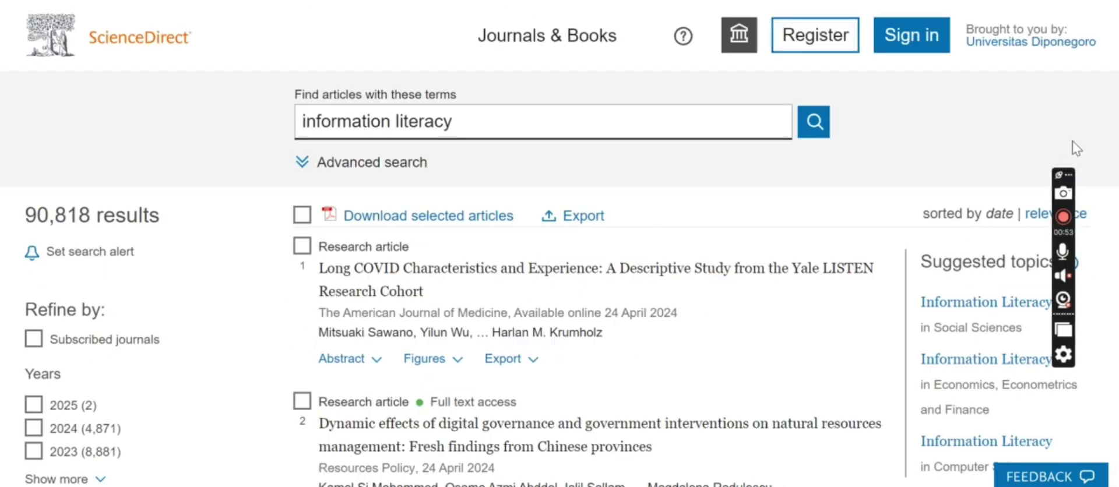
pyautogui.scroll(-3, 874, 287)
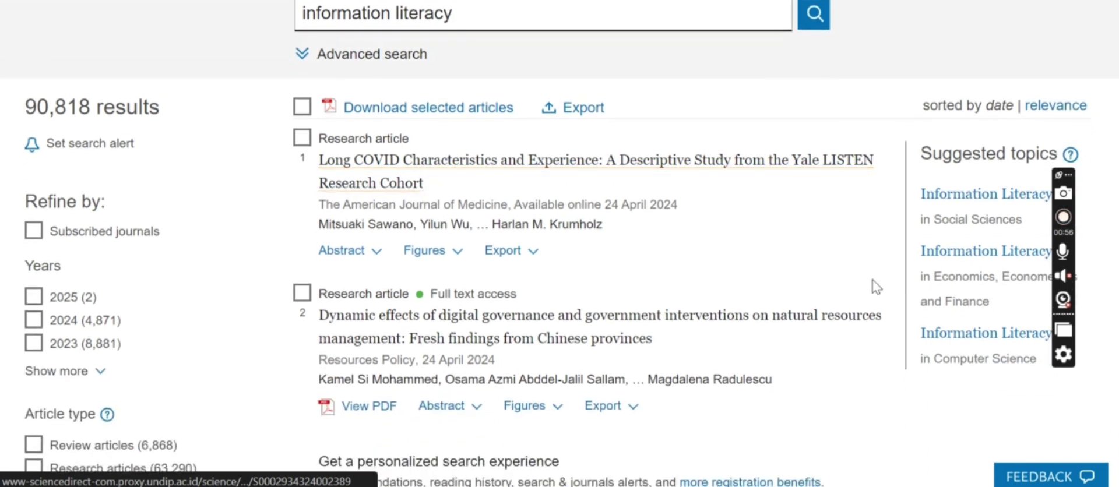
pyautogui.scroll(-2, 874, 287)
pyautogui.scroll(3, 875, 287)
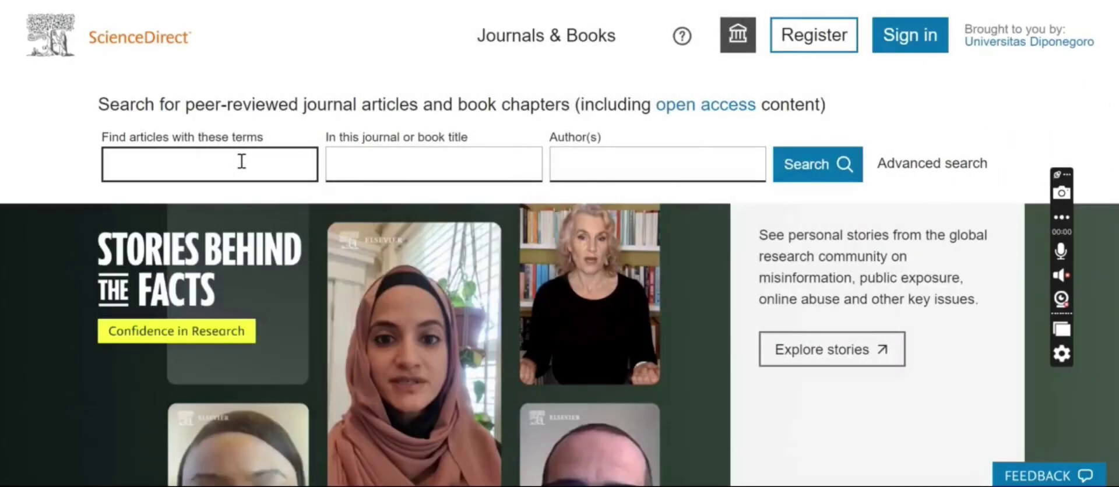
# Step: Search ScienceDirect articles for 'information literacy' using the autocomplete suggestion
pyautogui.click(241, 161)
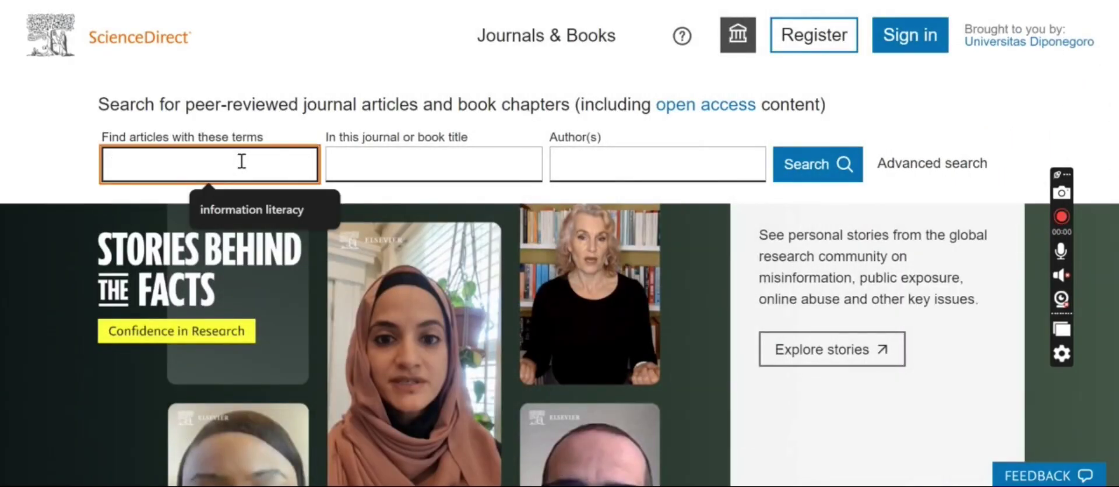
pyautogui.write('informayion')
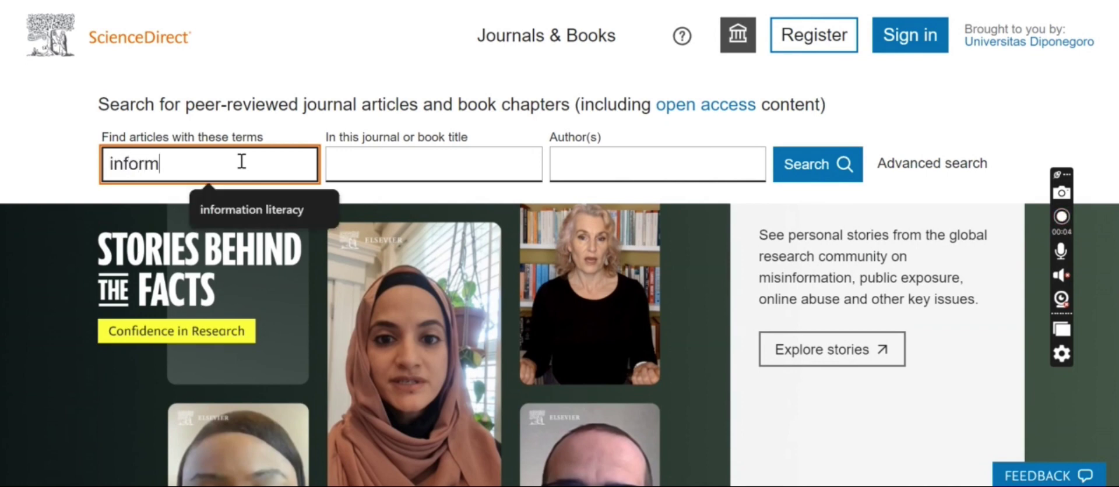
pyautogui.press('BackSpace')
pyautogui.press('BackSpace')
pyautogui.press('BackSpace')
pyautogui.press('BackSpace')
pyautogui.write('tion')
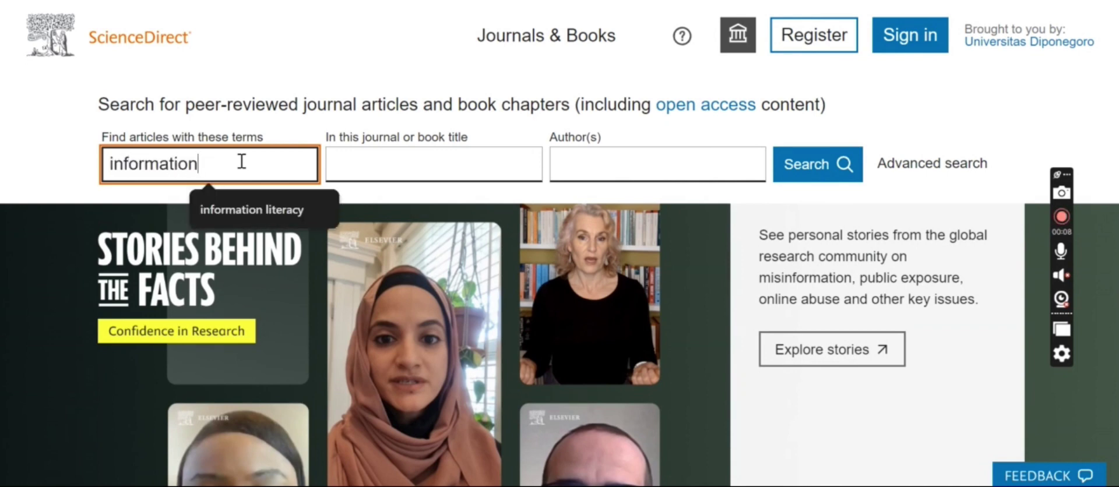
pyautogui.click(246, 201)
pyautogui.press('Return')
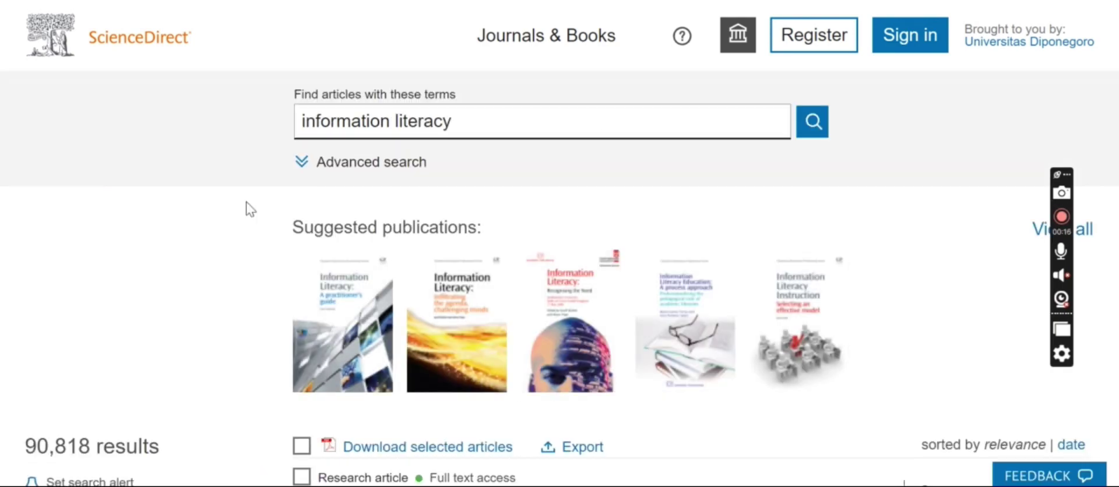
# Step: Filter the 90,818 results to 2024 articles only (4,871)
pyautogui.scroll(-8, 246, 207)
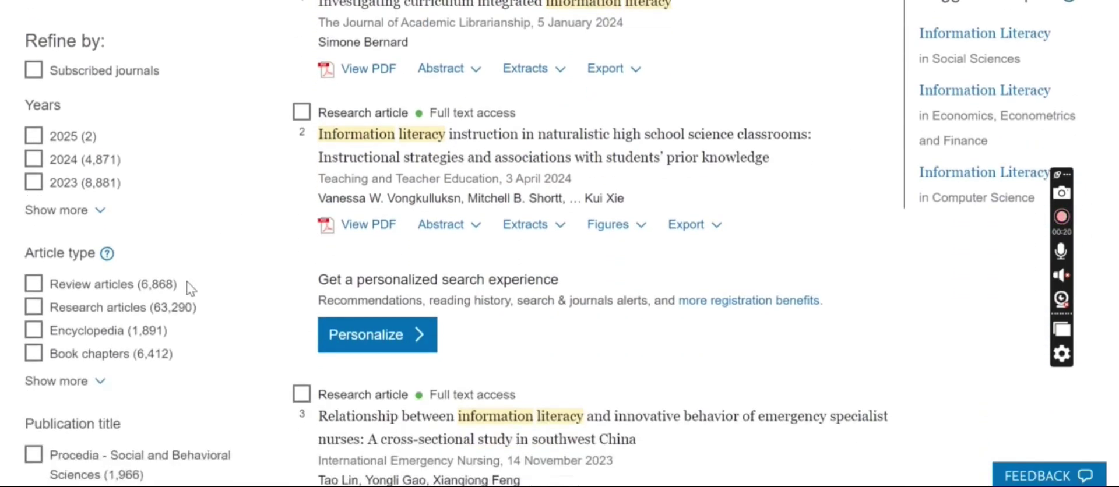
pyautogui.scroll(-3, 76, 353)
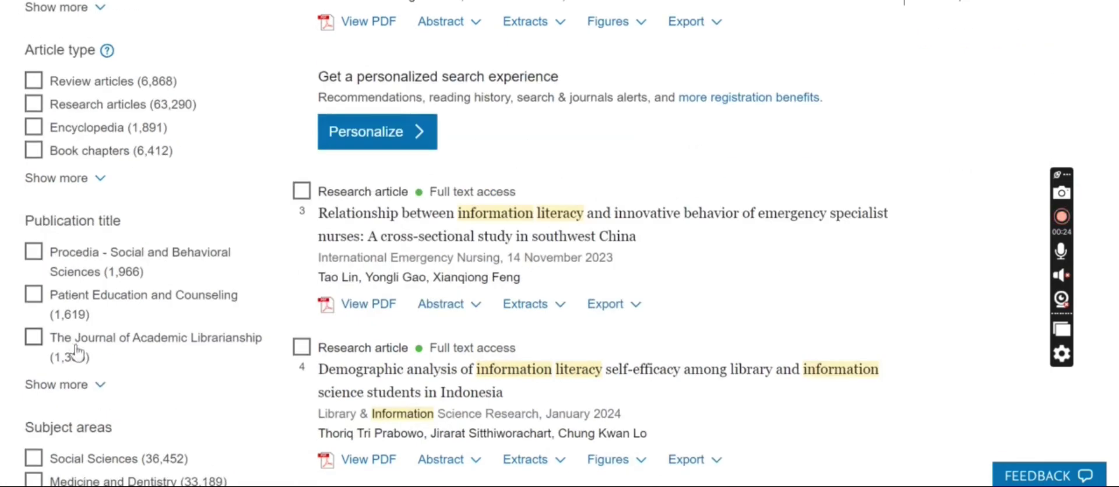
pyautogui.scroll(-7, 75, 353)
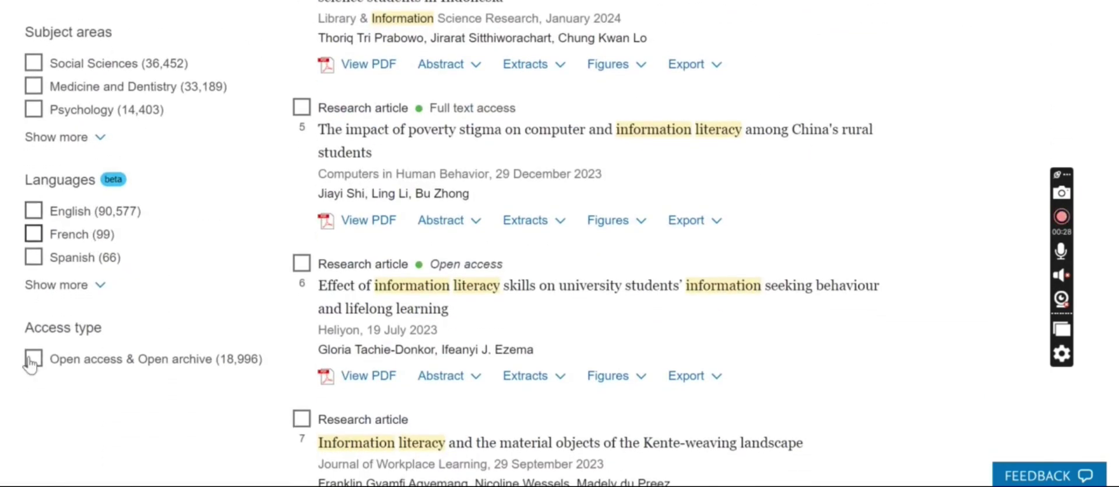
pyautogui.scroll(10, 103, 362)
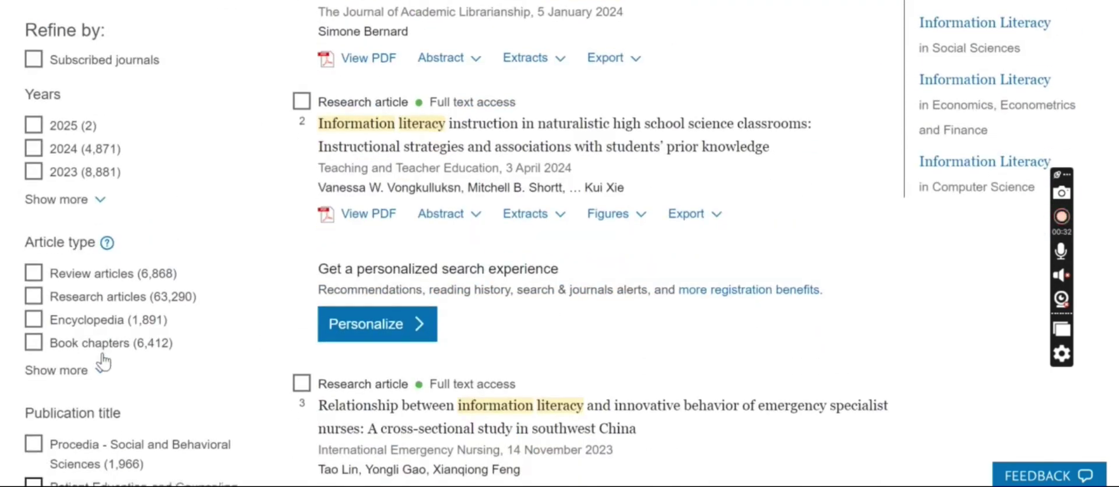
pyautogui.scroll(-1, 103, 362)
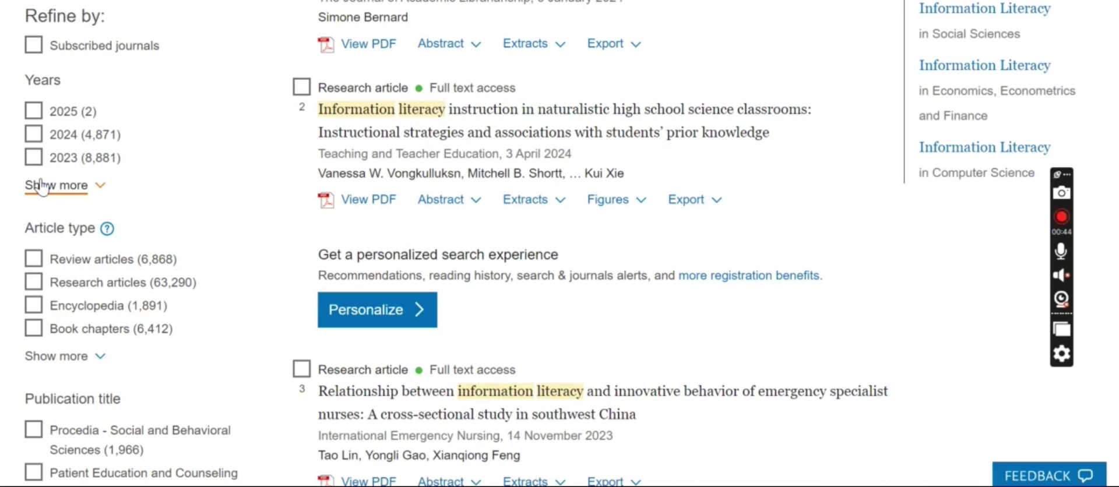
pyautogui.click(36, 136)
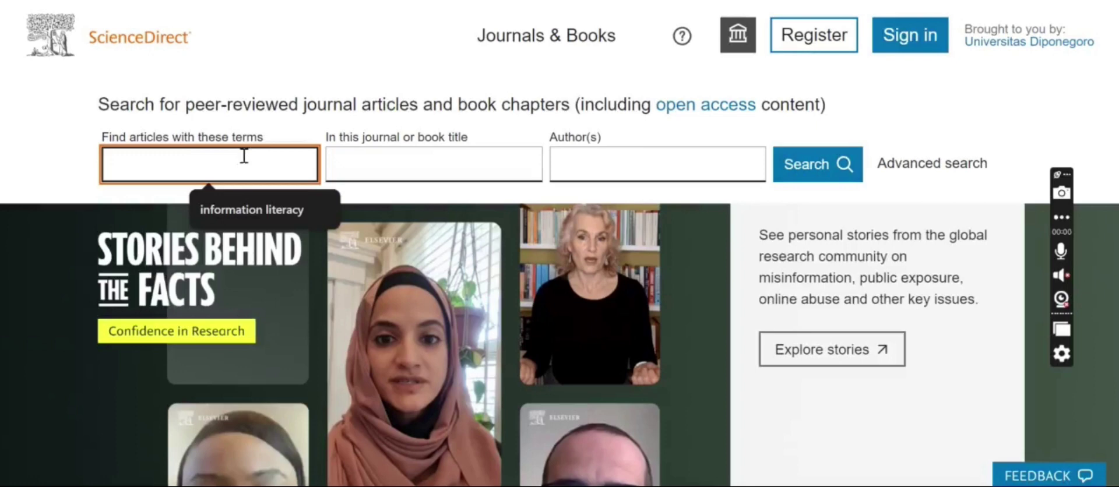
# Step: Rerun 'information literacy' and expand the abstract of 'Investigating curriculum integrated information literacy'
pyautogui.click(260, 208)
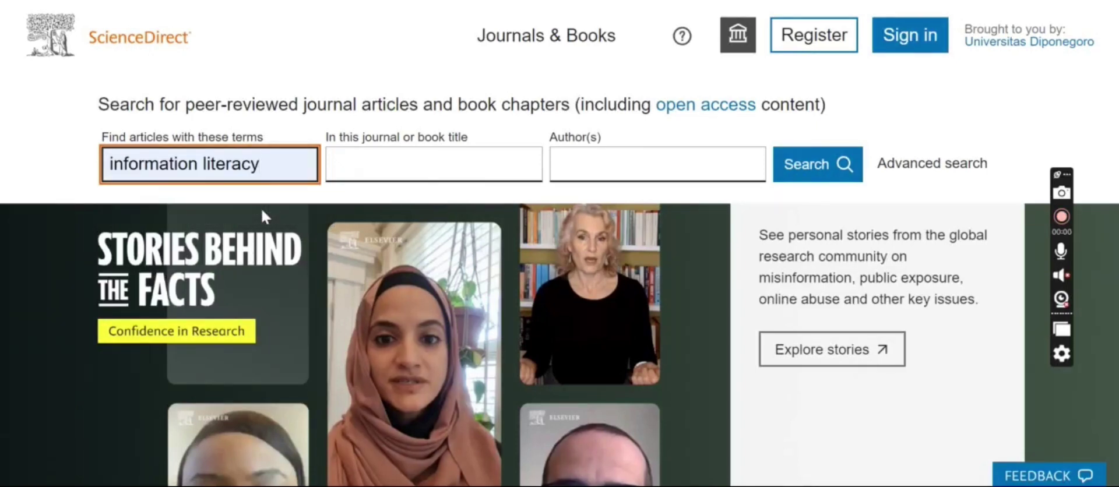
pyautogui.press('Return')
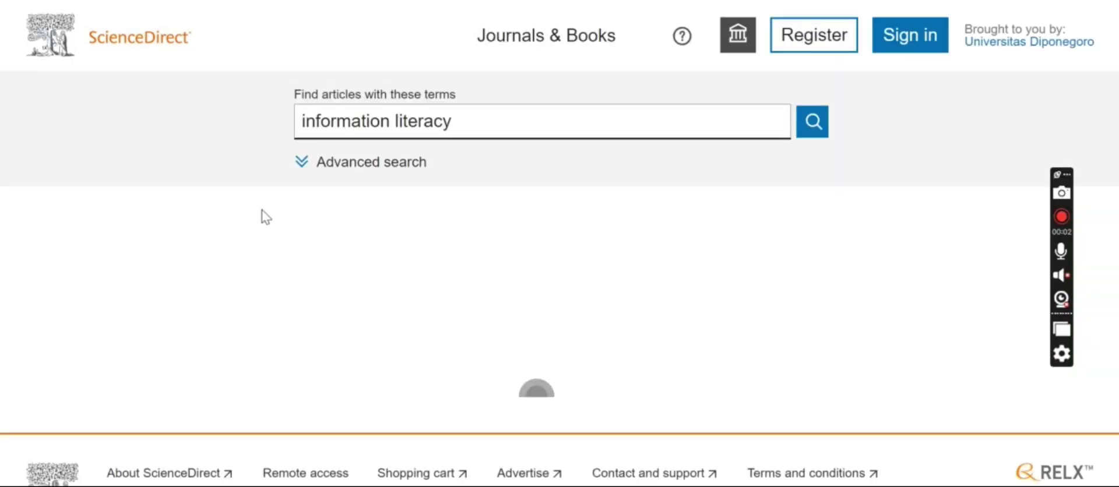
pyautogui.scroll(-5, 436, 285)
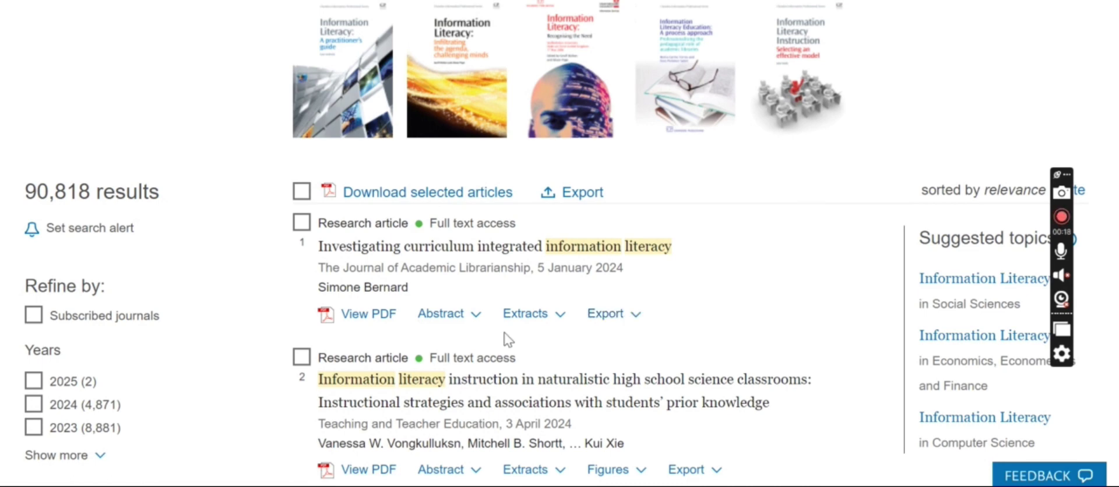
pyautogui.click(461, 317)
pyautogui.scroll(-2, 461, 318)
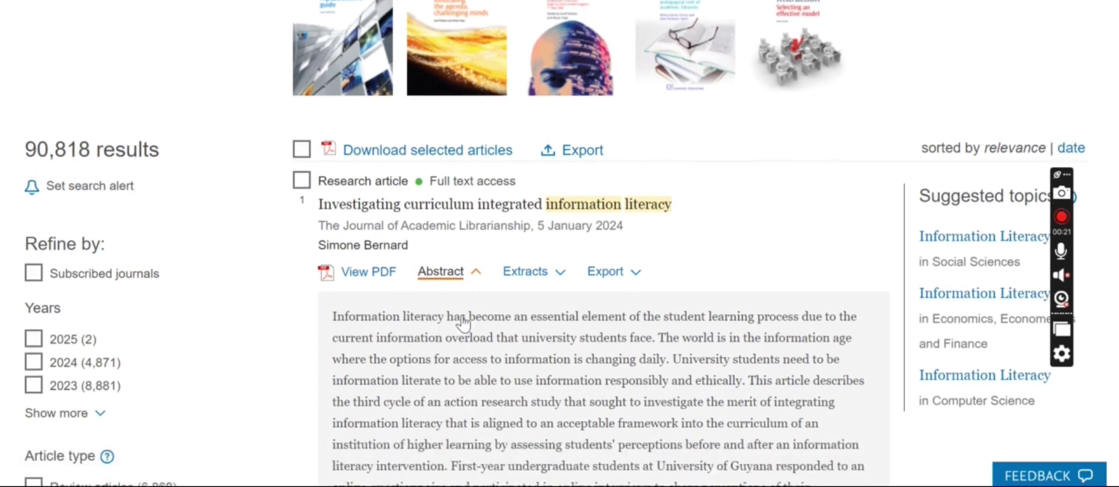
pyautogui.scroll(-2, 464, 320)
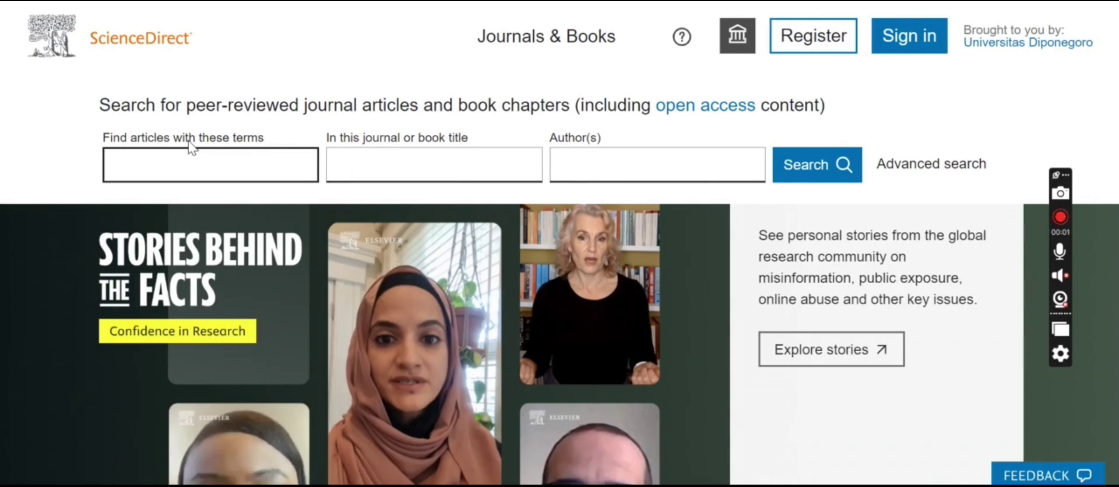
# Step: Search articles for 'information literacy' via the autocomplete suggestion
pyautogui.click(194, 152)
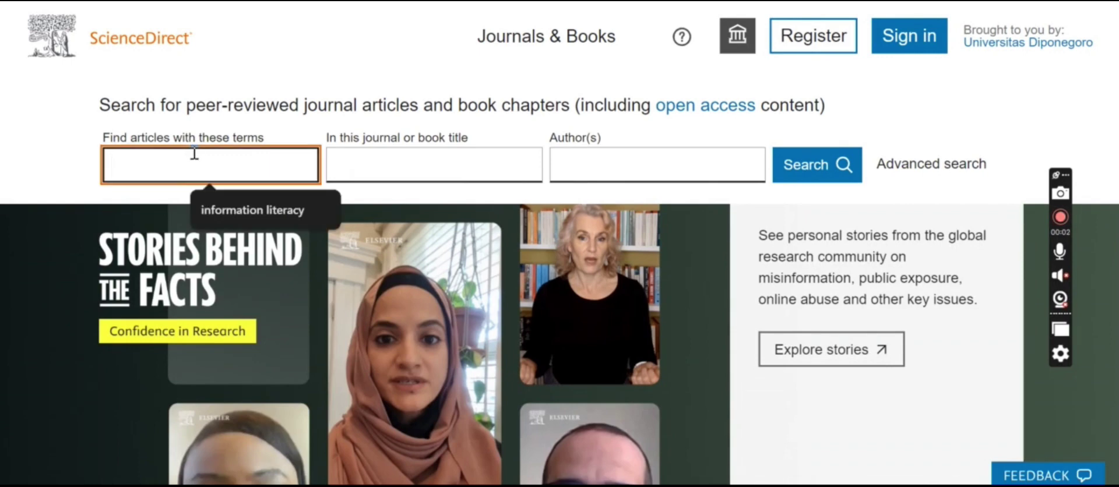
pyautogui.click(258, 218)
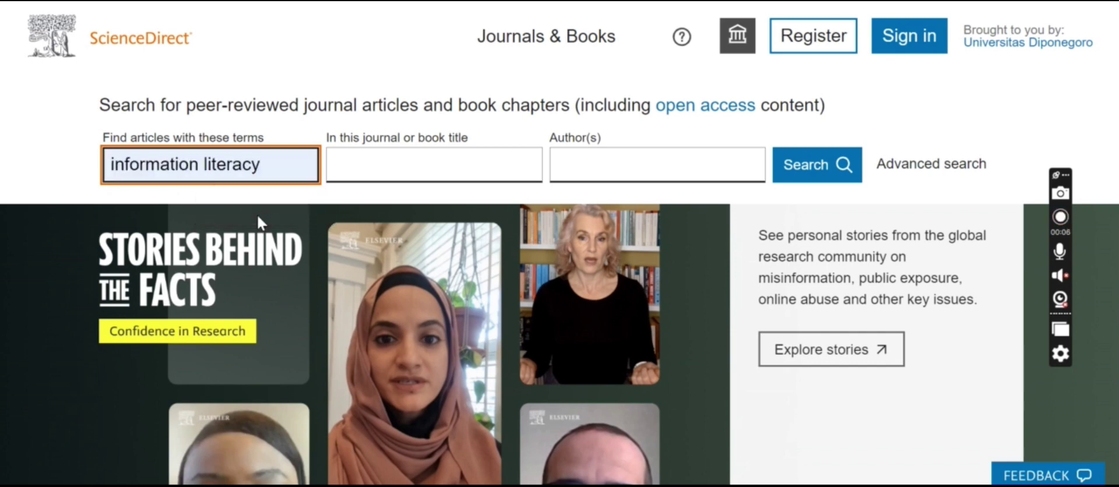
pyautogui.press('Return')
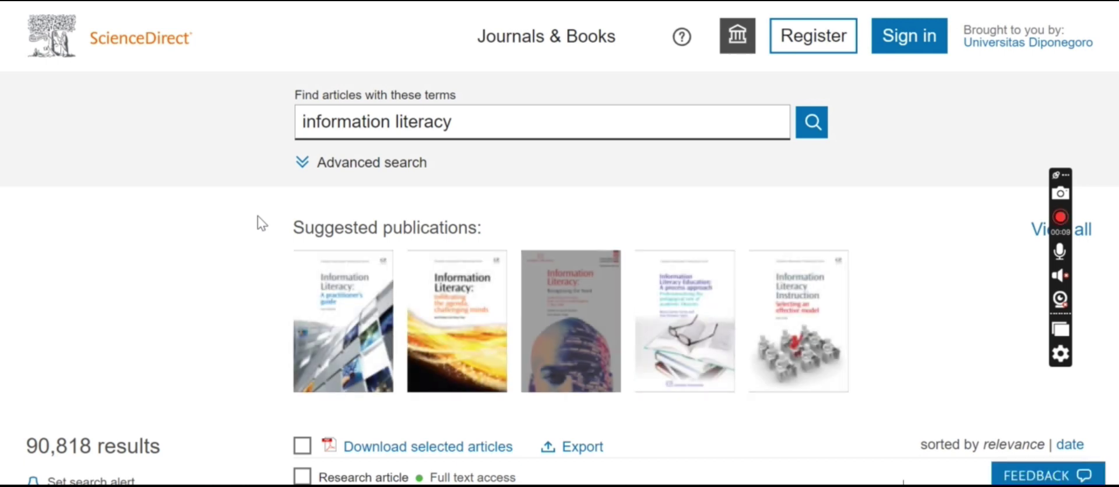
pyautogui.scroll(-5, 262, 224)
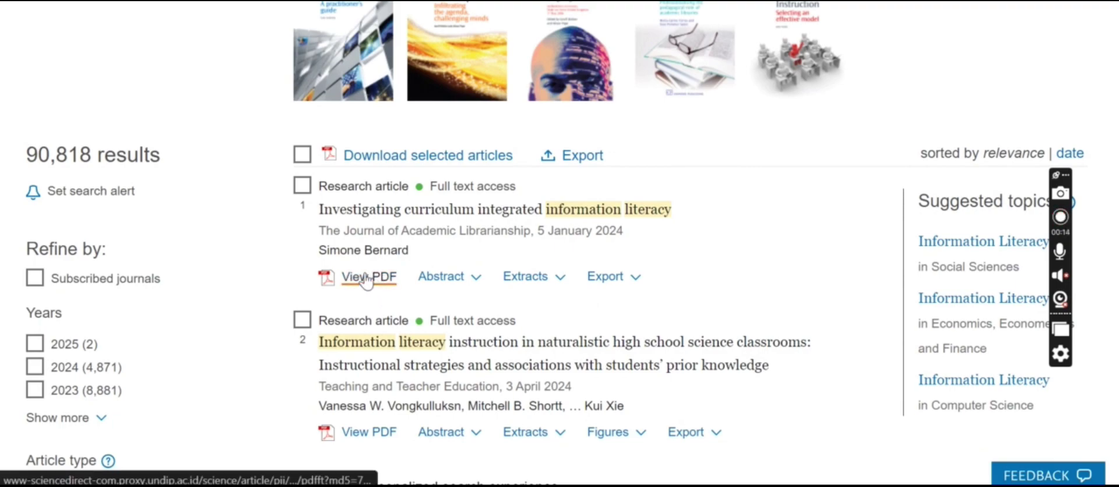
# Step: Open the first result's PDF and read through all 8 pages
pyautogui.click(366, 279)
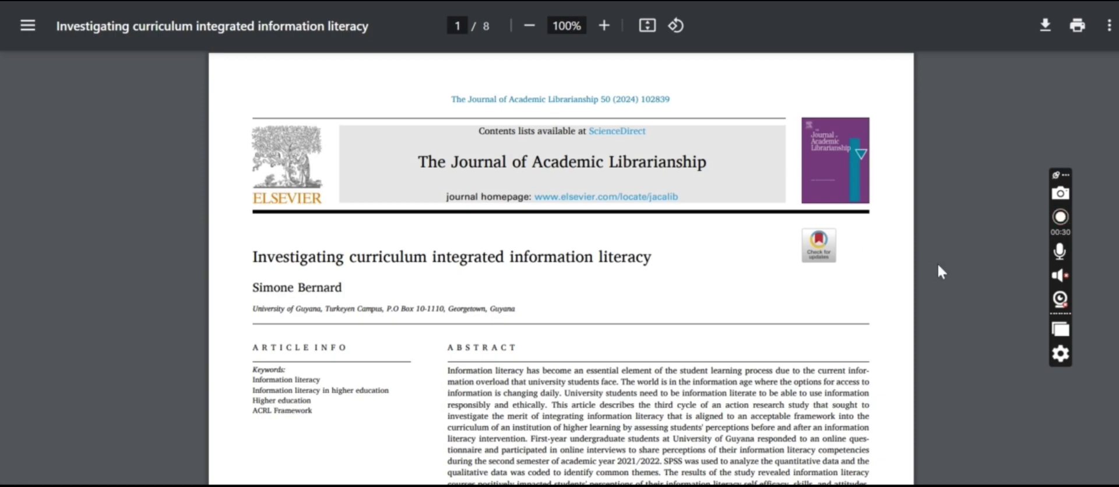
pyautogui.scroll(-15, 966, 277)
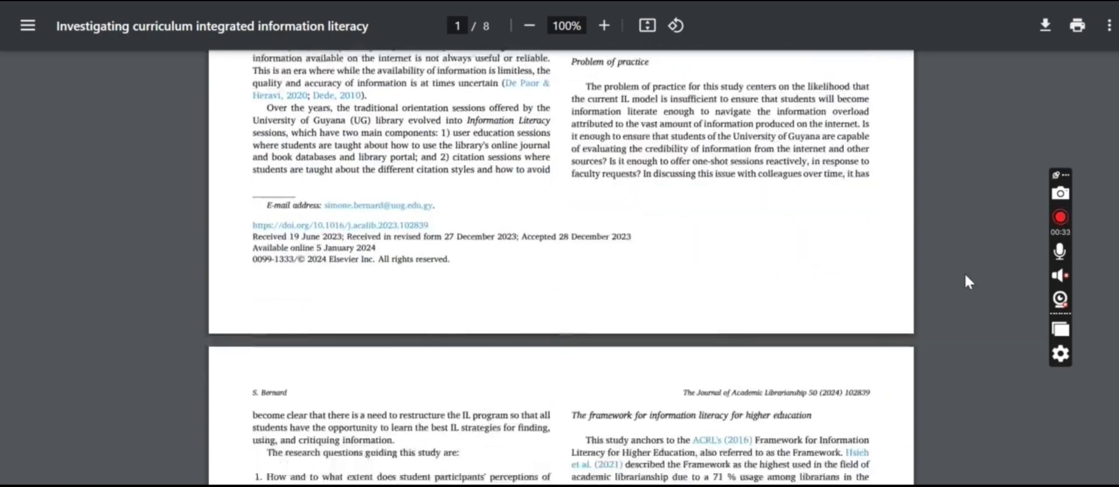
pyautogui.scroll(-20, 965, 275)
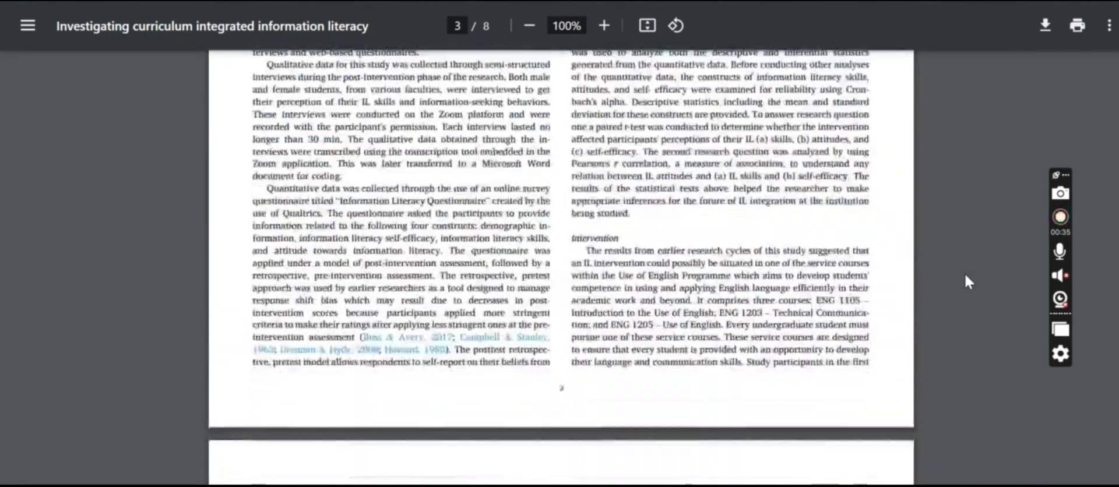
pyautogui.scroll(-20, 965, 277)
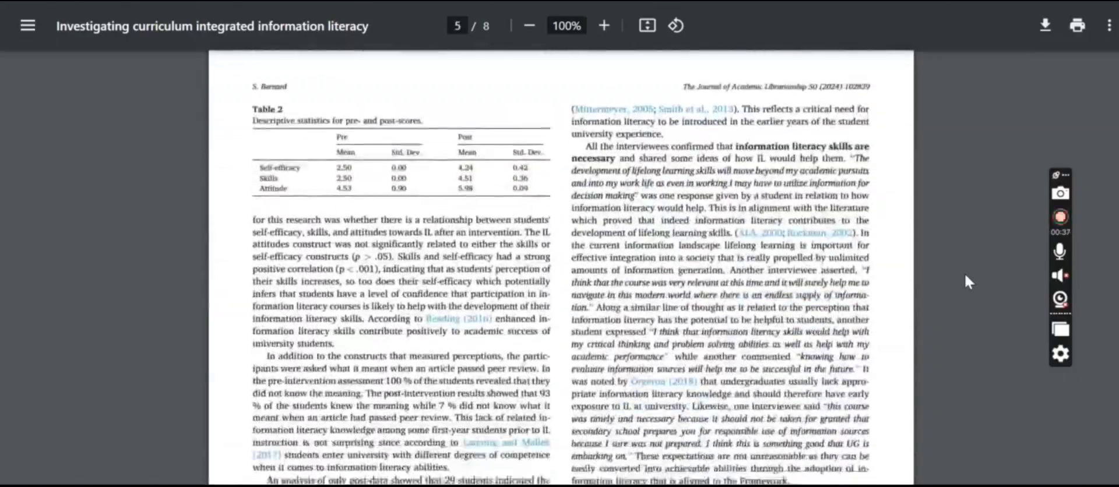
pyautogui.scroll(-20, 966, 277)
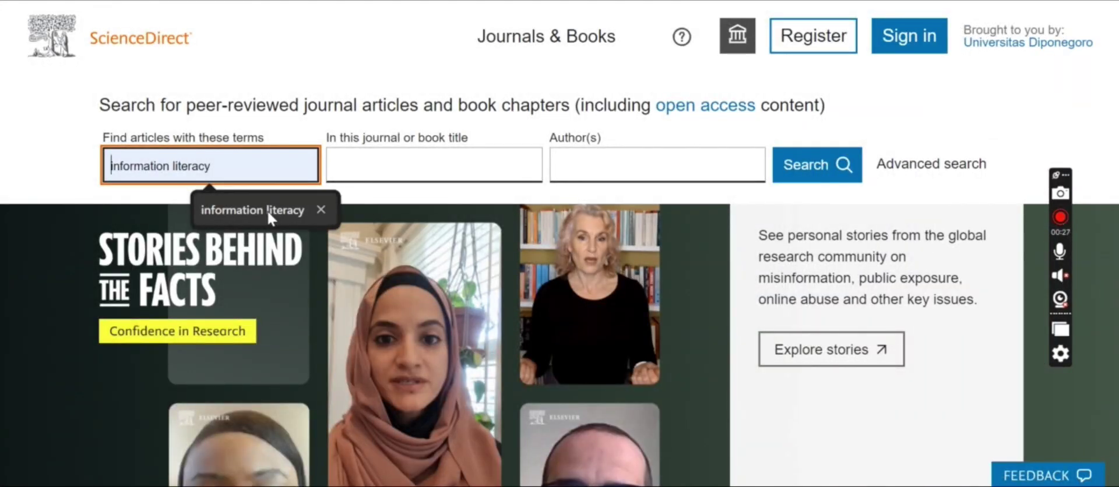
# Step: Rerun the 'information literacy' search and scroll through the results list
pyautogui.click(257, 207)
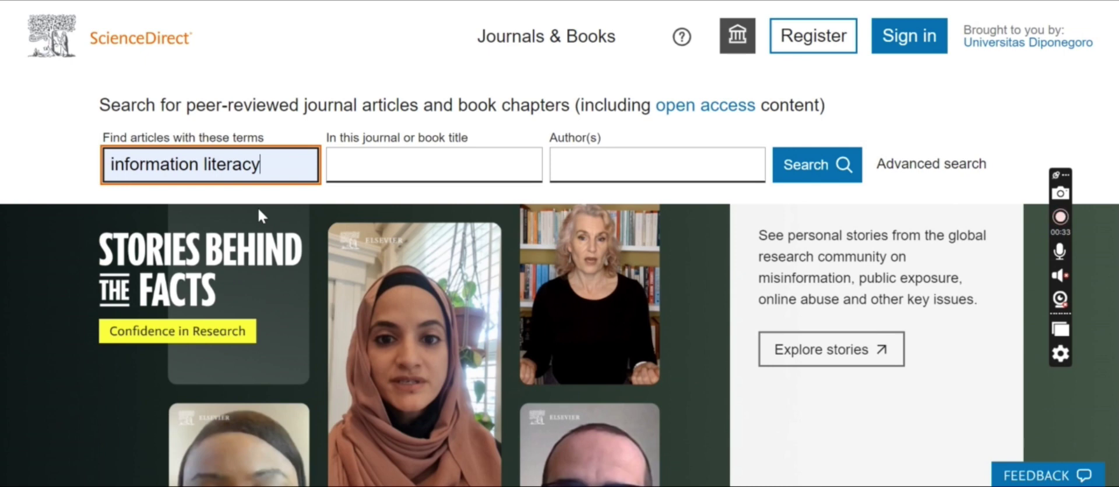
pyautogui.press('Return')
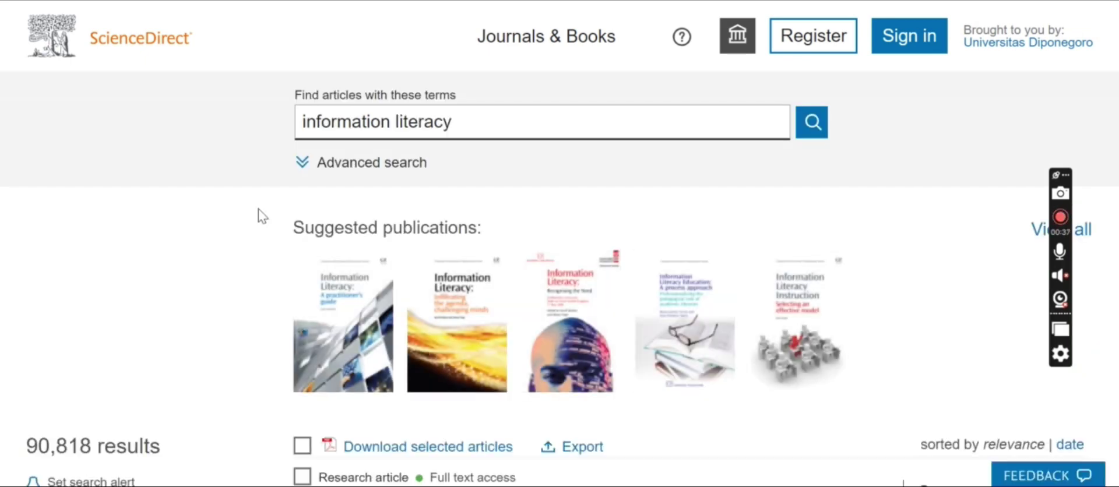
pyautogui.scroll(-20, 261, 215)
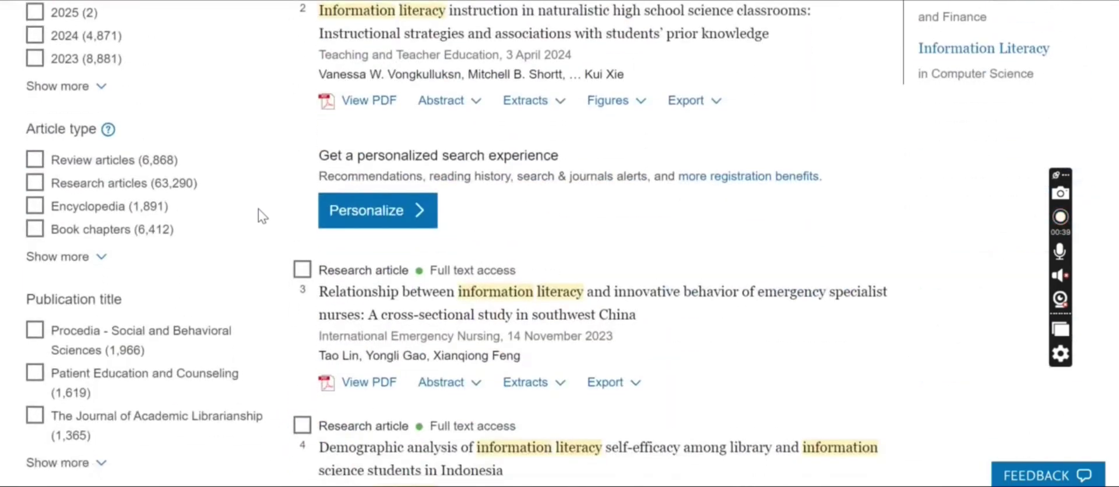
pyautogui.scroll(-3, 262, 216)
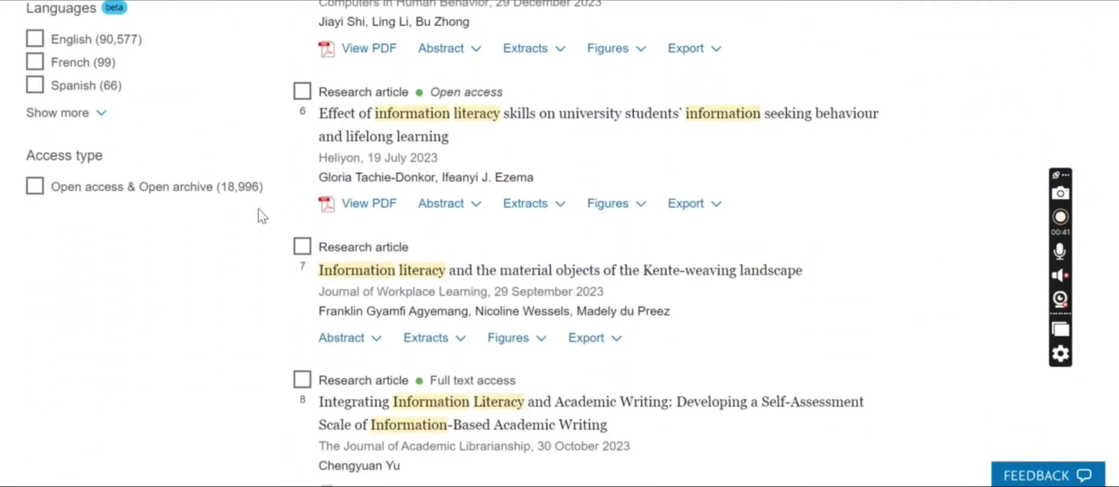
pyautogui.scroll(-6, 260, 215)
pyautogui.scroll(20, 260, 215)
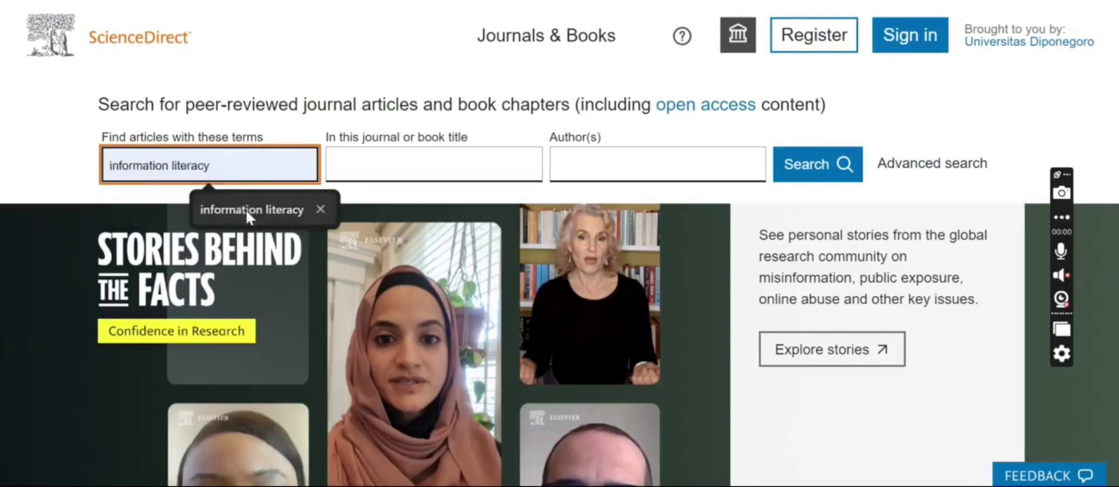
# Step: Search 'information literacy' limited to year 2022 through Advanced search, giving 7,694 results
pyautogui.click(247, 210)
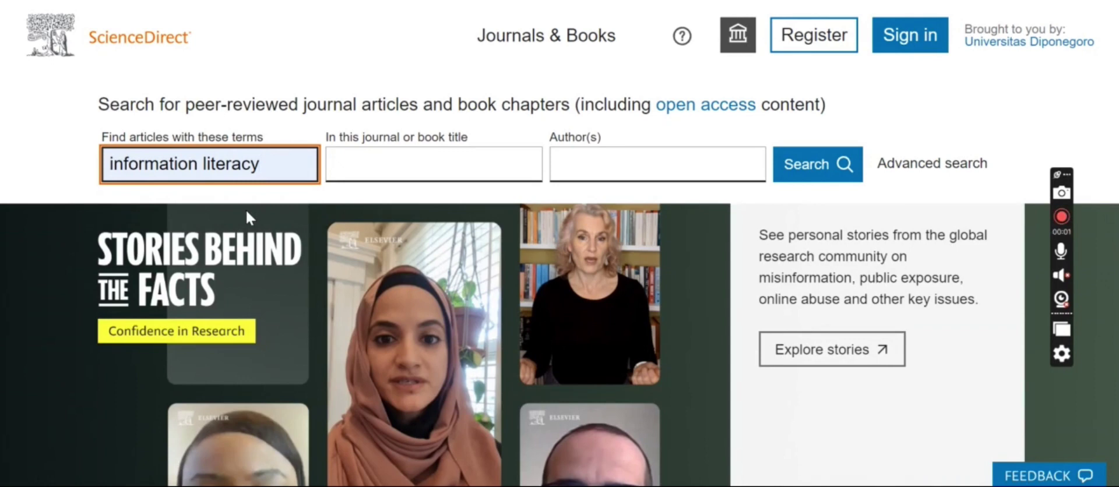
pyautogui.press('Return')
pyautogui.click(397, 165)
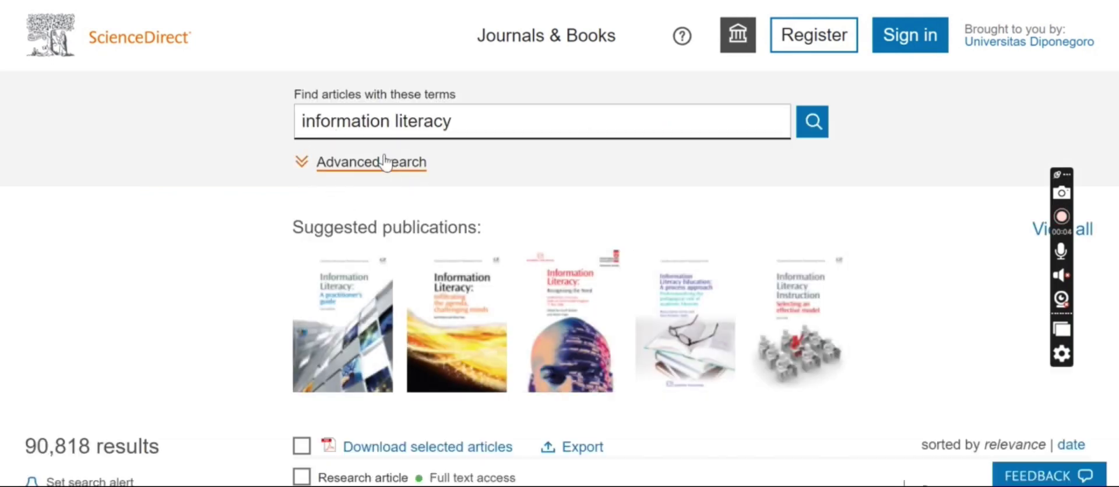
pyautogui.scroll(-1, 434, 309)
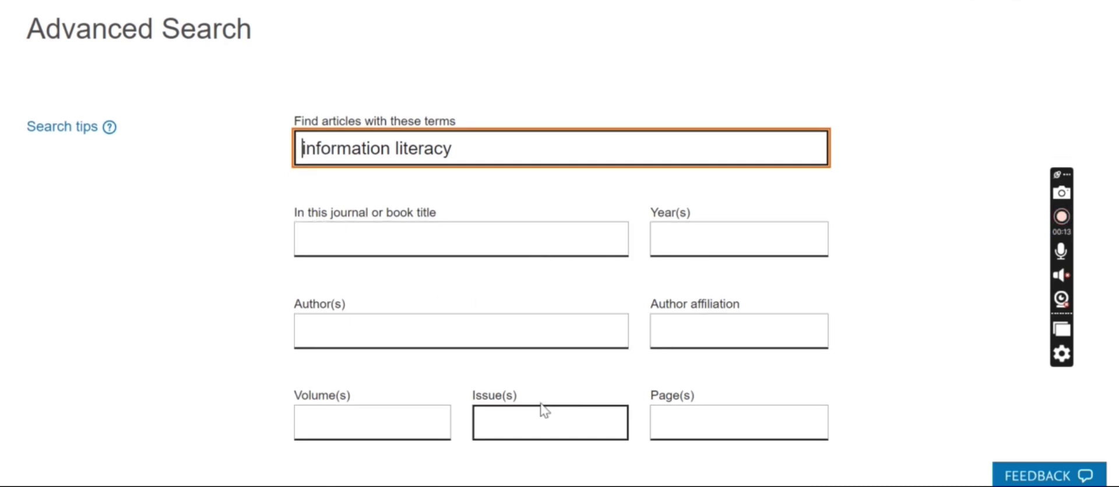
pyautogui.scroll(-1, 754, 429)
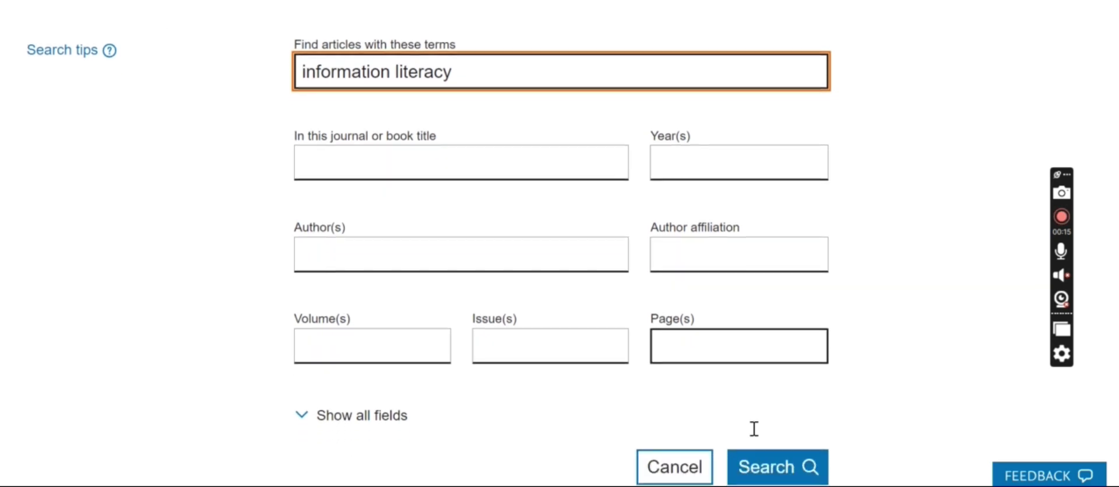
pyautogui.scroll(-1, 755, 431)
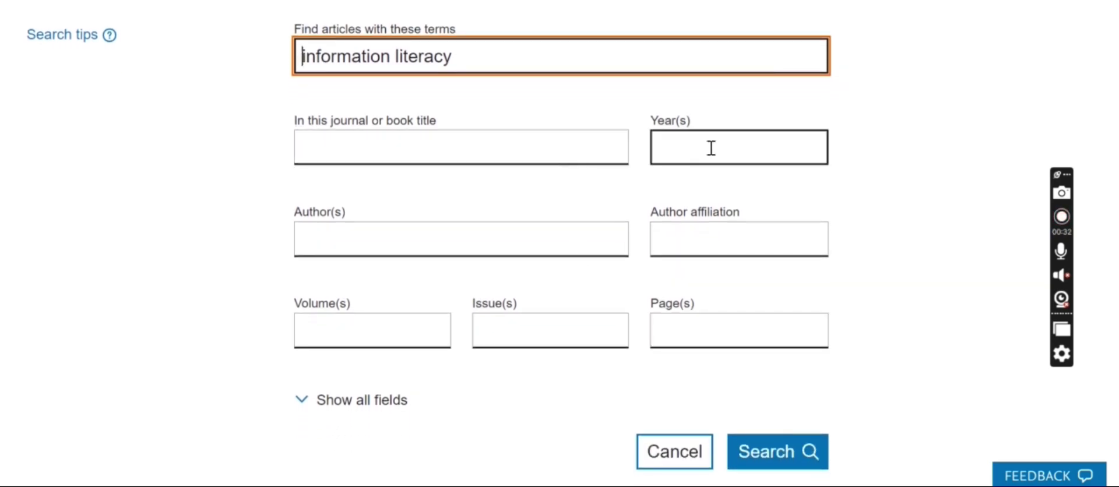
pyautogui.click(716, 150)
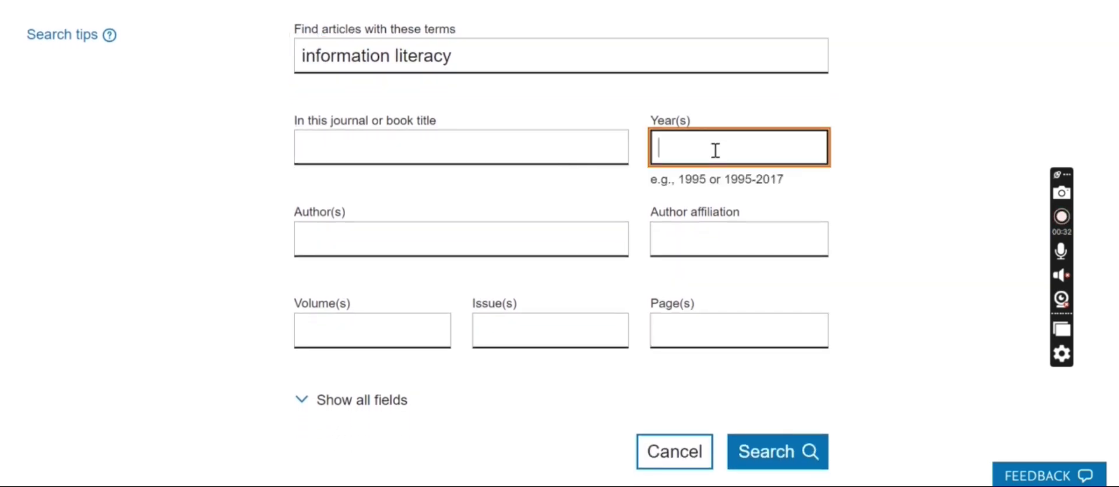
pyautogui.write('2022')
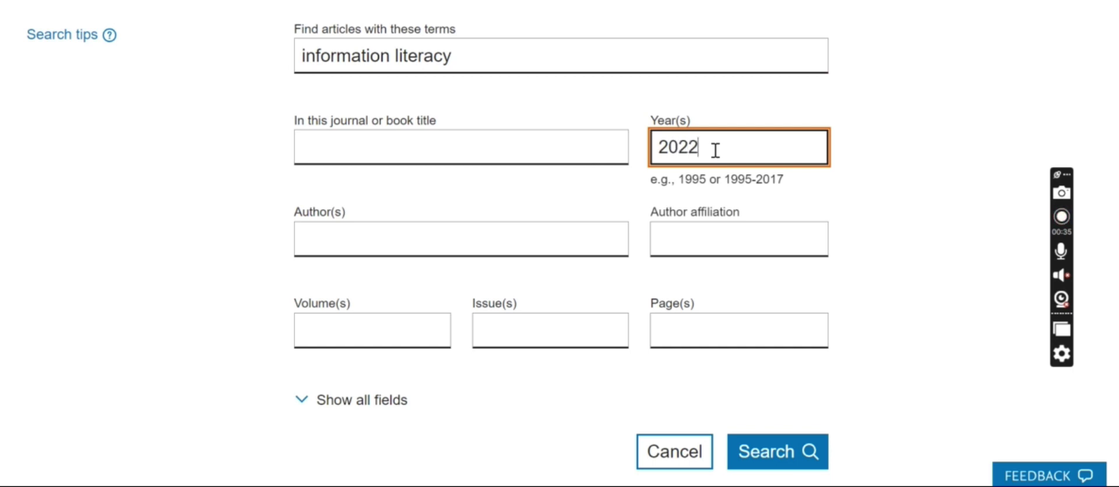
pyautogui.click(806, 453)
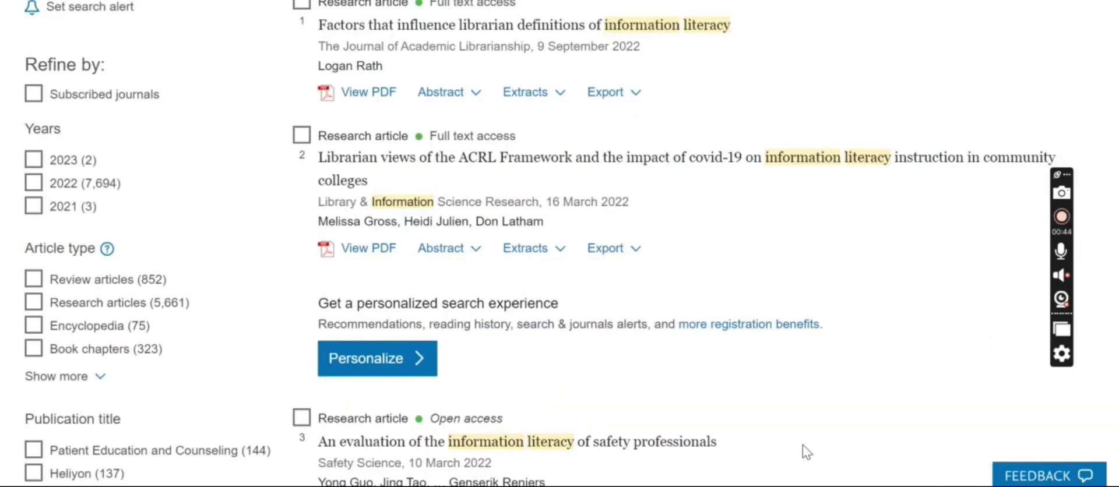
pyautogui.scroll(-15, 806, 452)
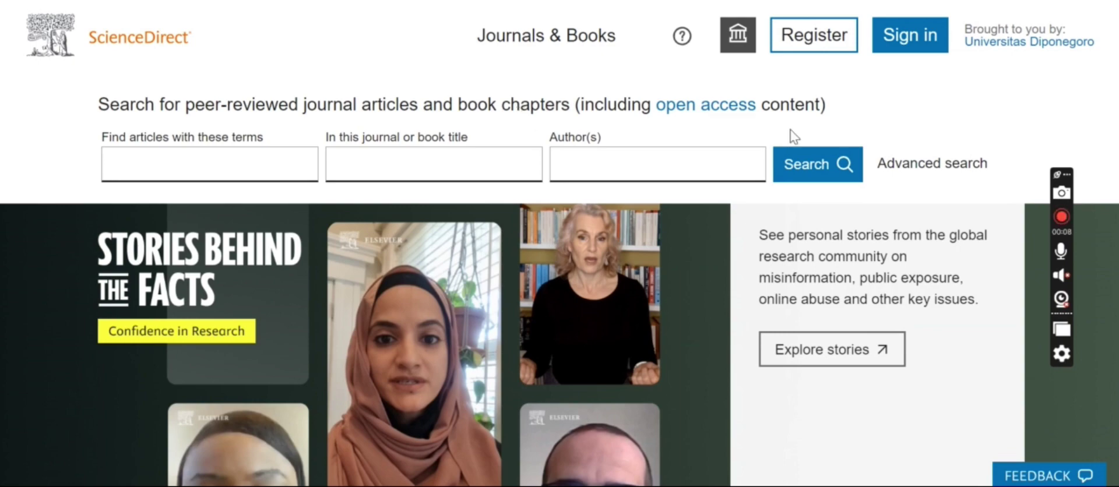
# Step: Go to the Social Sciences and Humanities section, then open Browse by topic from the footer
pyautogui.scroll(-3, 794, 137)
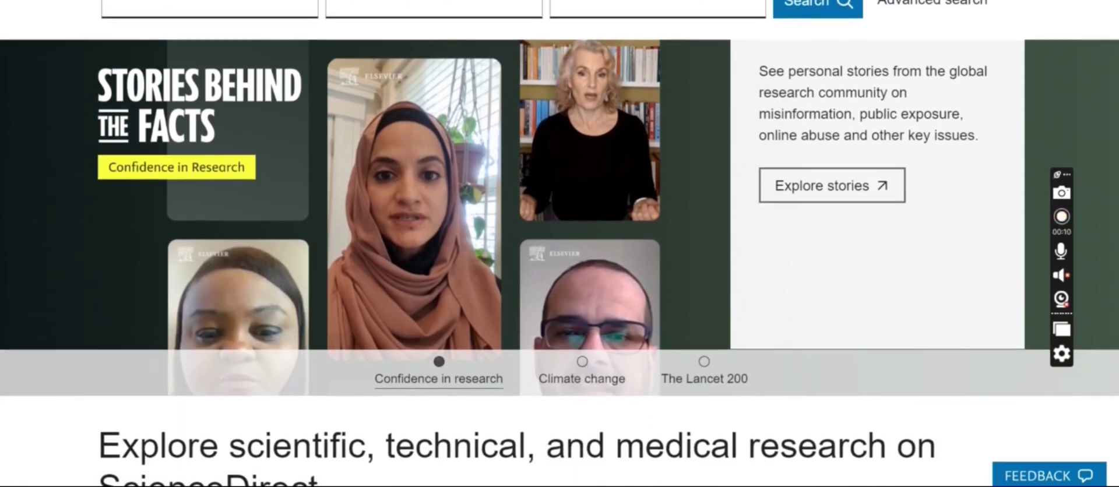
pyautogui.scroll(-6, 560, 244)
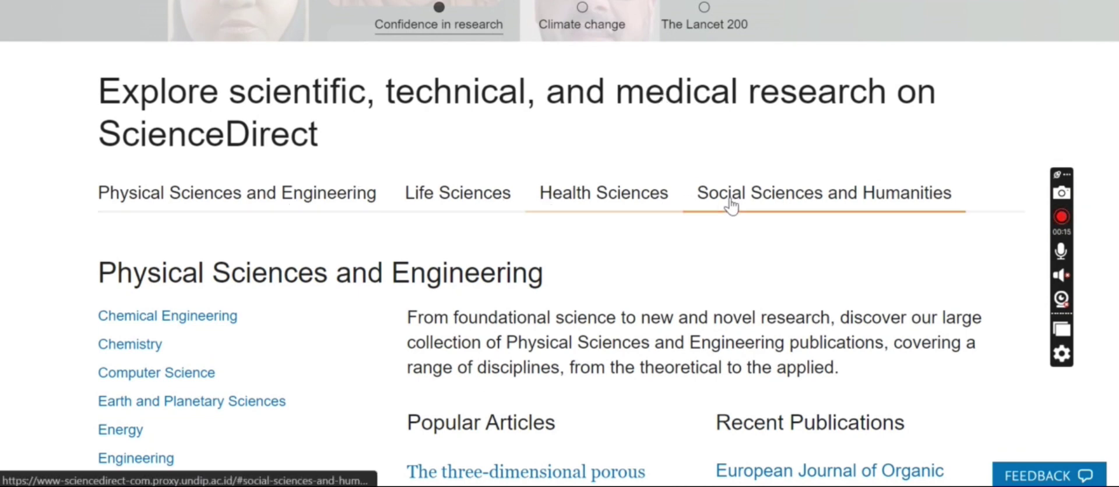
pyautogui.click(765, 198)
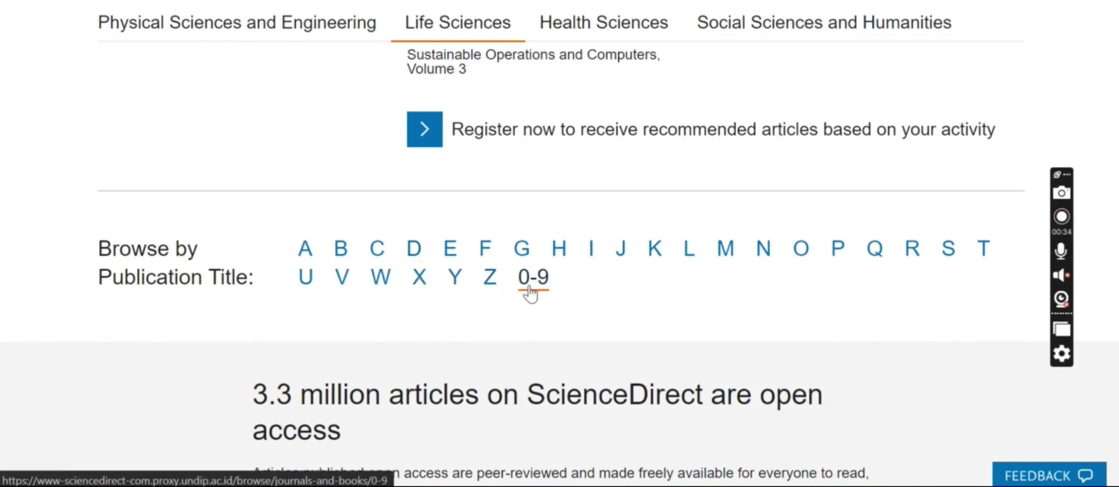
pyautogui.scroll(-8, 529, 293)
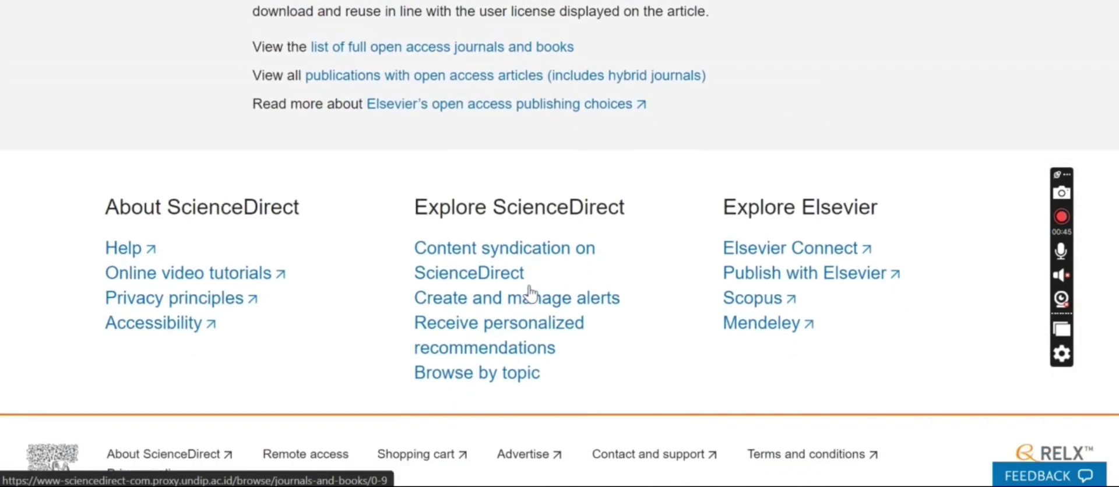
pyautogui.click(490, 380)
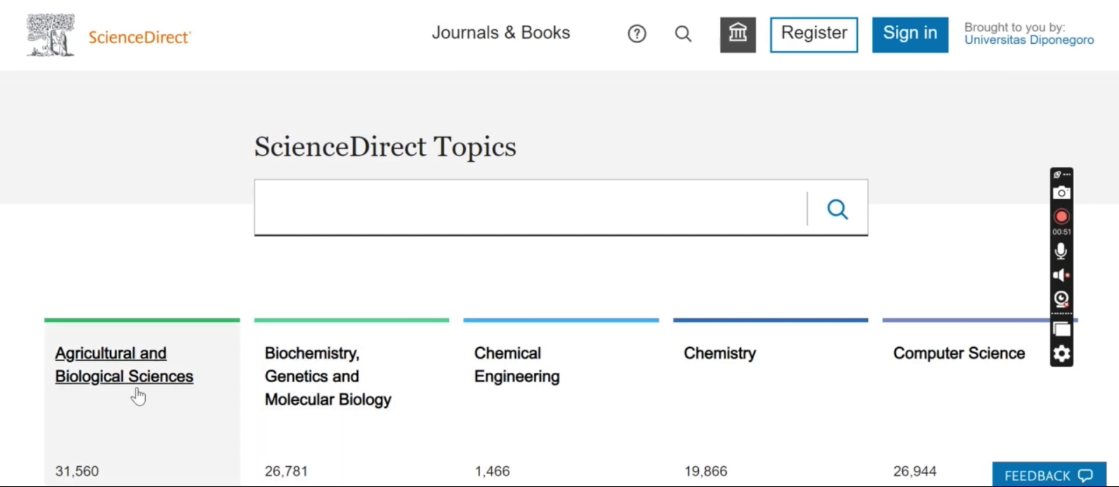
# Step: Scroll the Topics page, then scroll the home page to the Explore research section
pyautogui.scroll(-10, 687, 383)
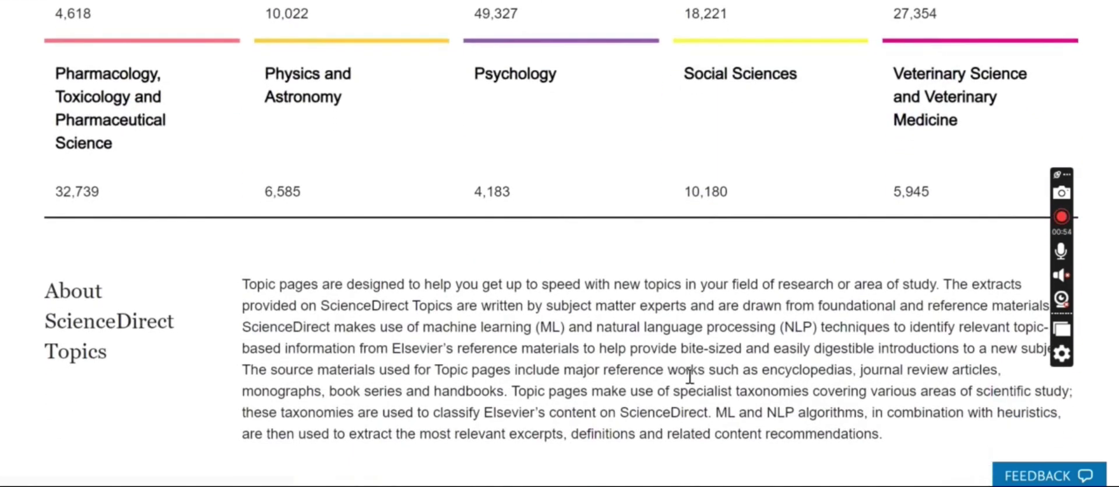
pyautogui.scroll(15, 690, 385)
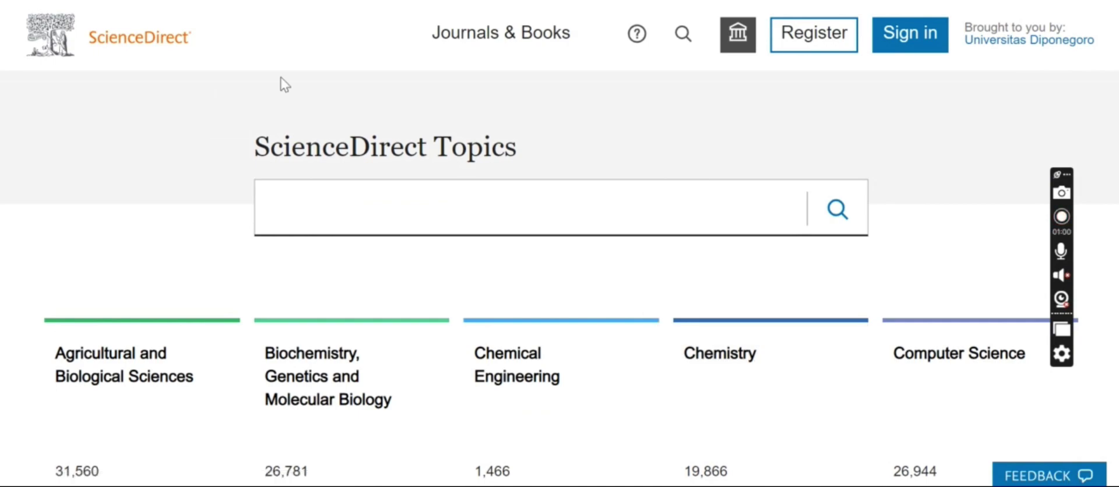
pyautogui.scroll(-8, 530, 204)
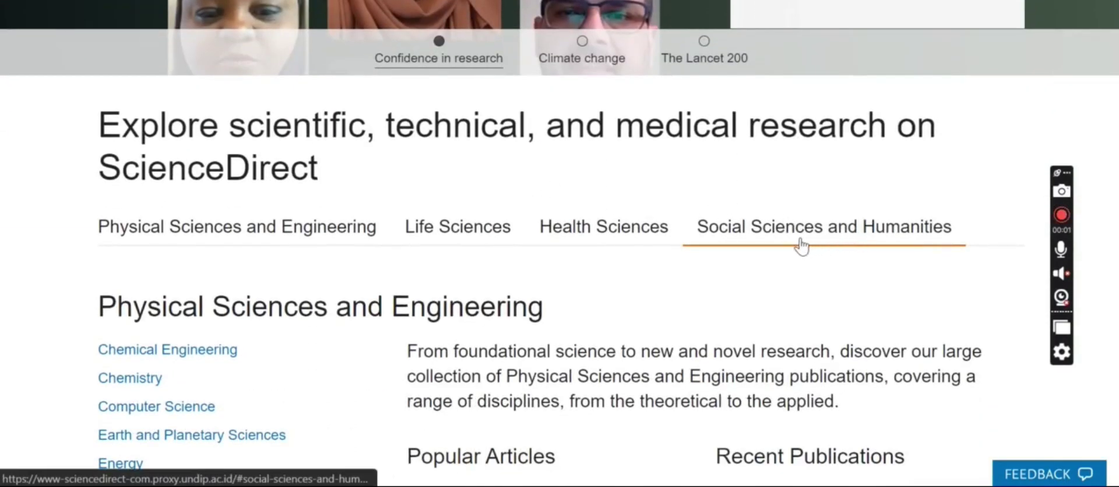
pyautogui.click(879, 237)
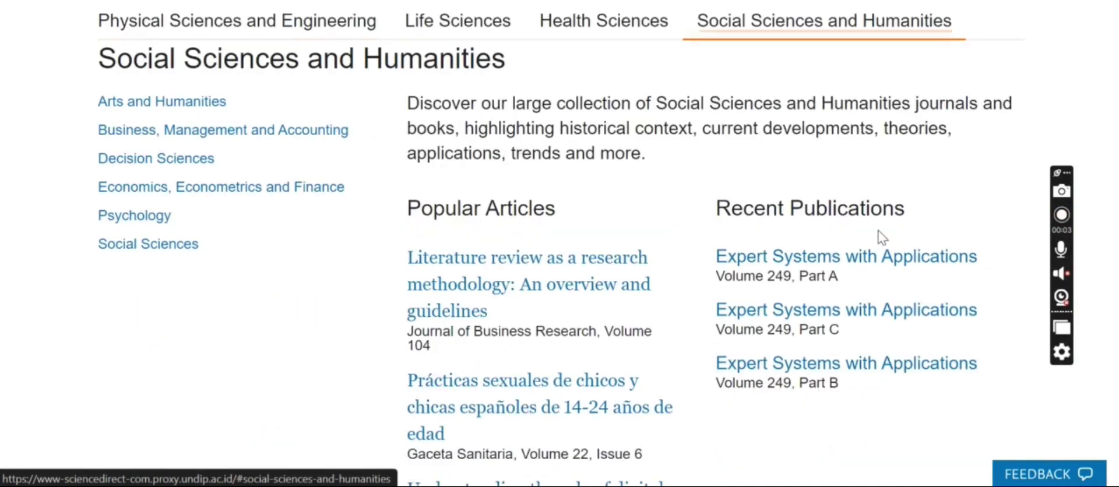
pyautogui.scroll(-12, 600, 179)
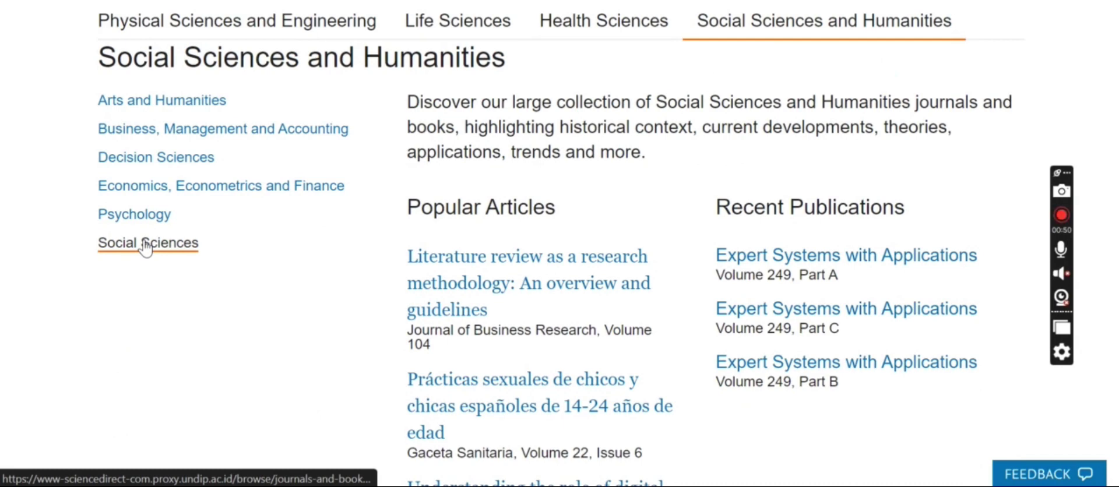
pyautogui.click(146, 244)
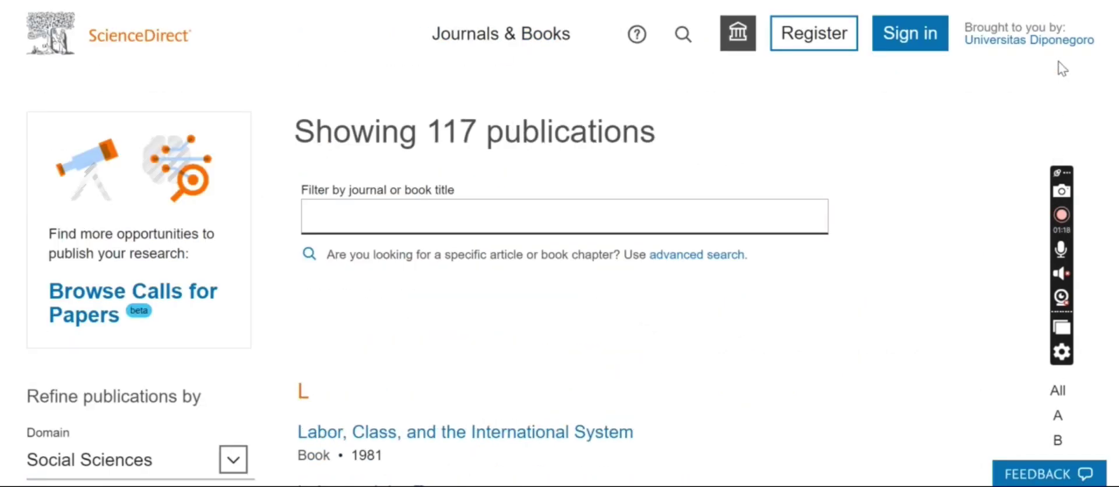
pyautogui.scroll(-2, 922, 381)
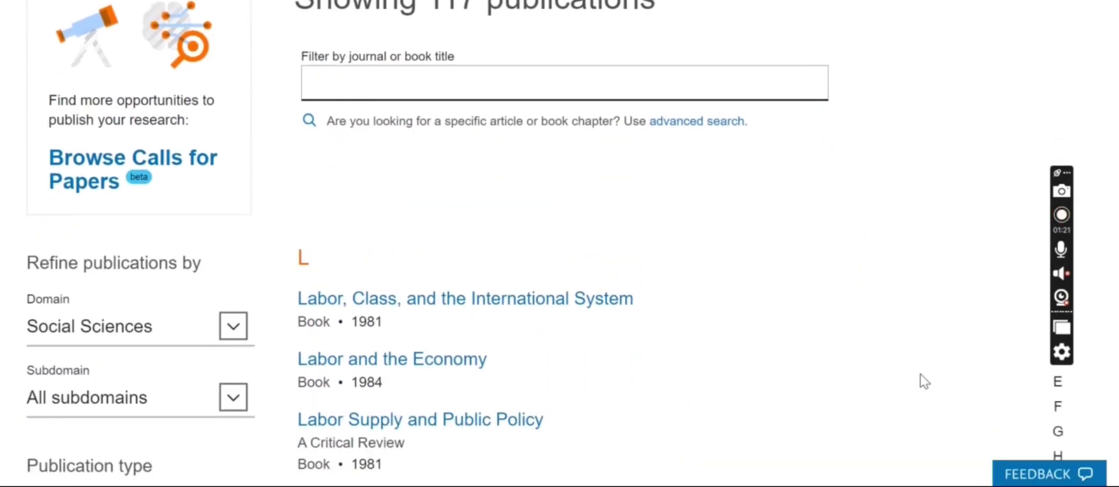
pyautogui.scroll(3, 925, 380)
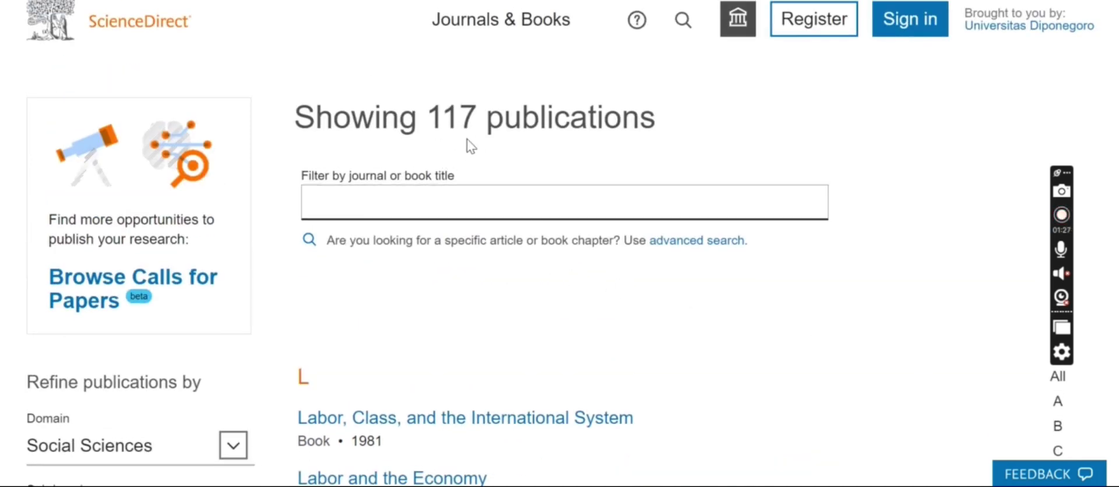
pyautogui.scroll(-18, 732, 316)
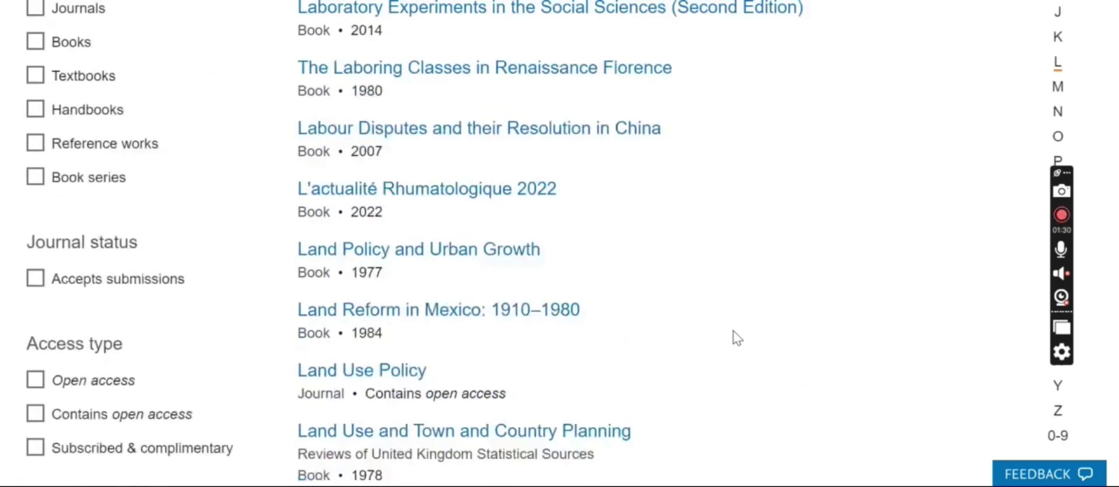
pyautogui.scroll(-20, 736, 337)
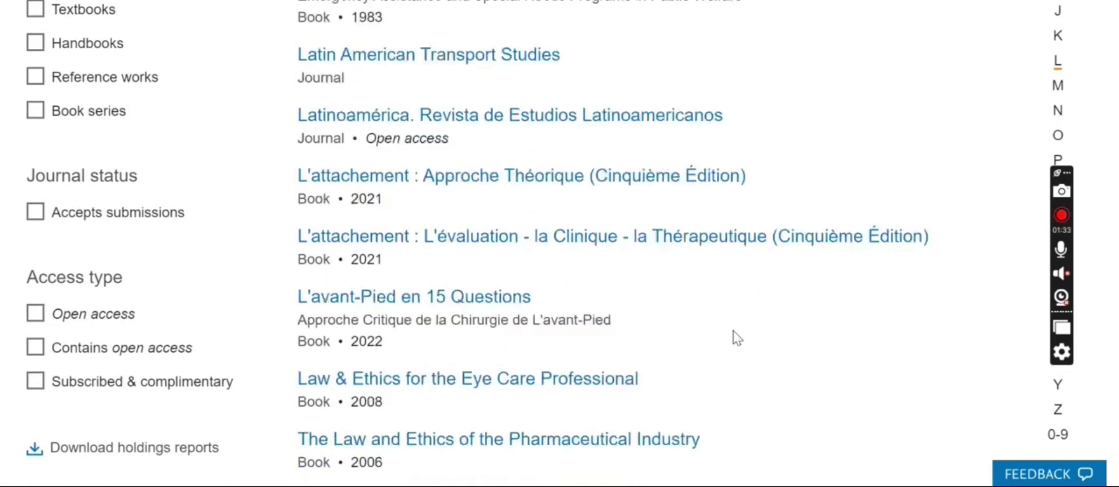
pyautogui.scroll(-20, 736, 337)
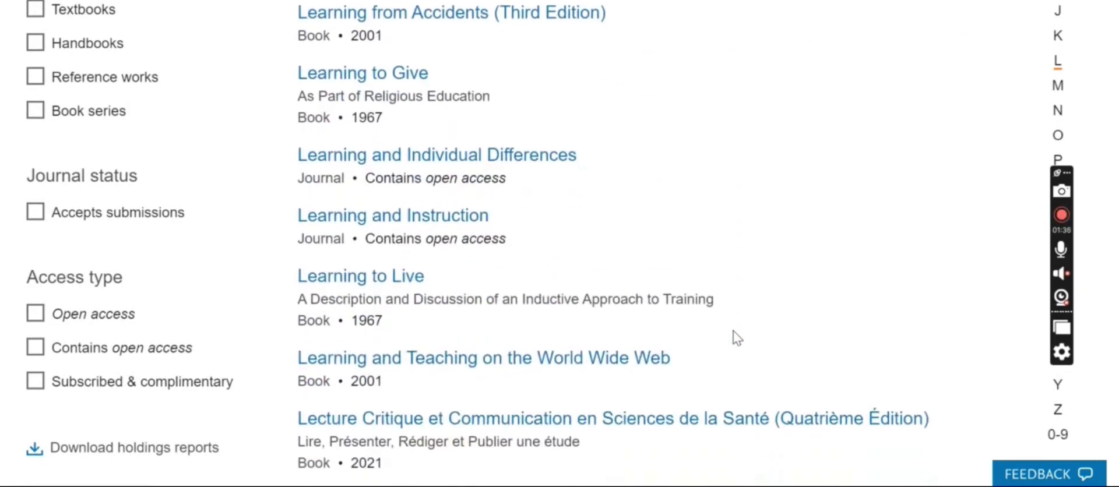
pyautogui.scroll(-20, 737, 337)
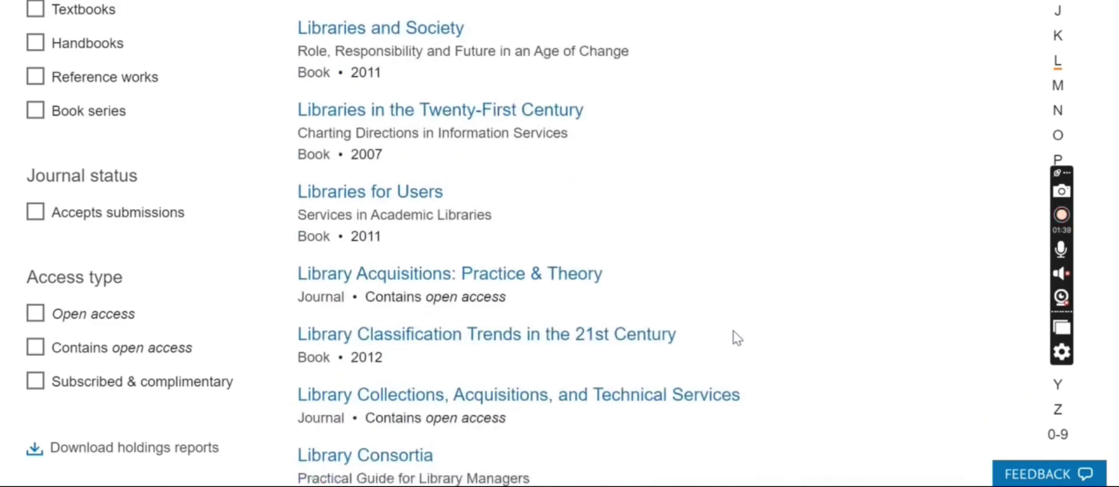
pyautogui.scroll(-20, 737, 337)
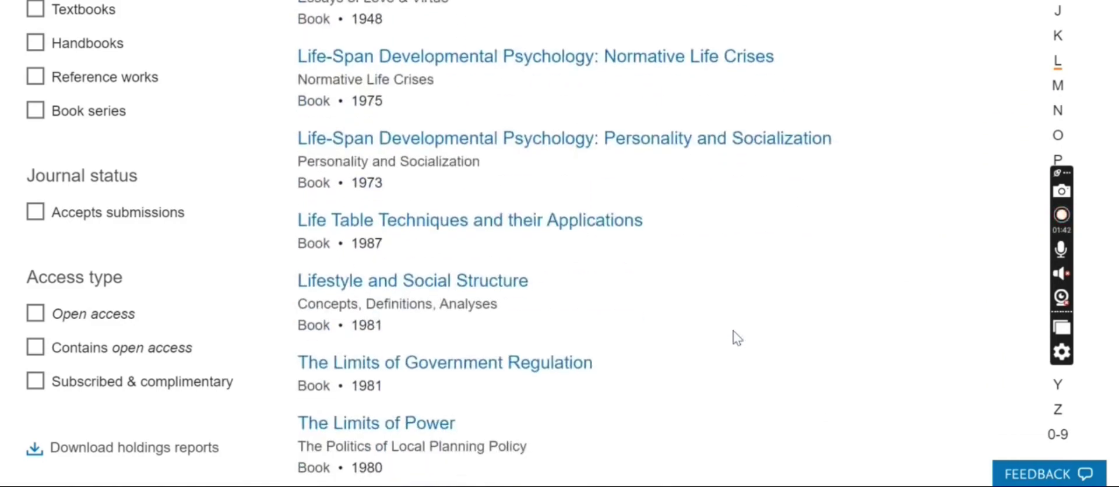
pyautogui.scroll(-1, 736, 337)
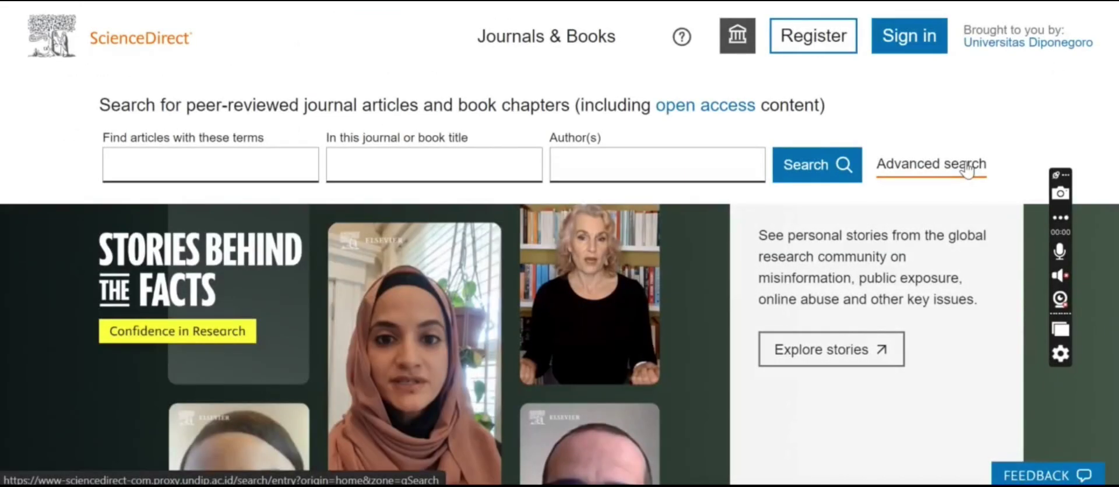
# Step: Run an advanced search for 'integrating information literacy into the science curriculum' in the terms field
pyautogui.click(966, 170)
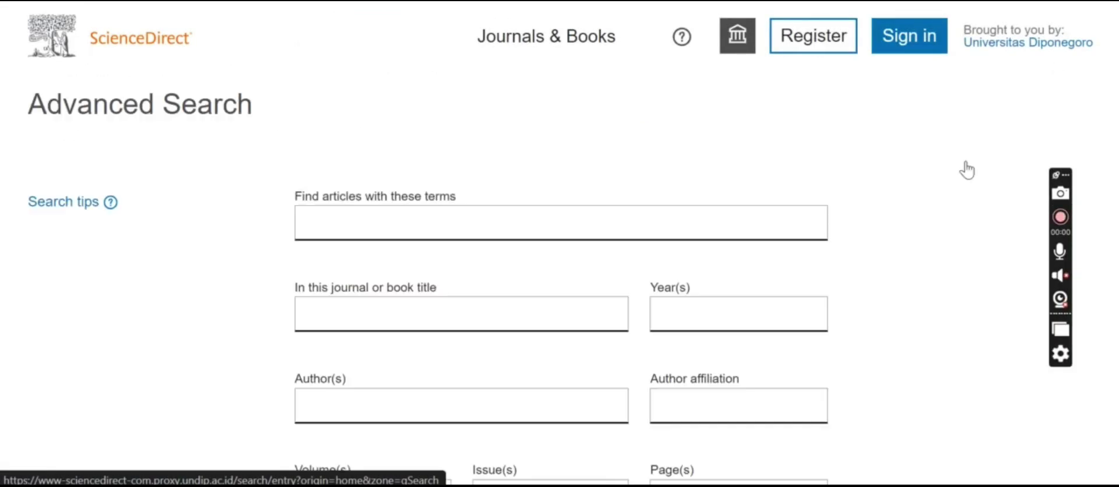
pyautogui.scroll(-1, 890, 327)
pyautogui.scroll(-3, 890, 326)
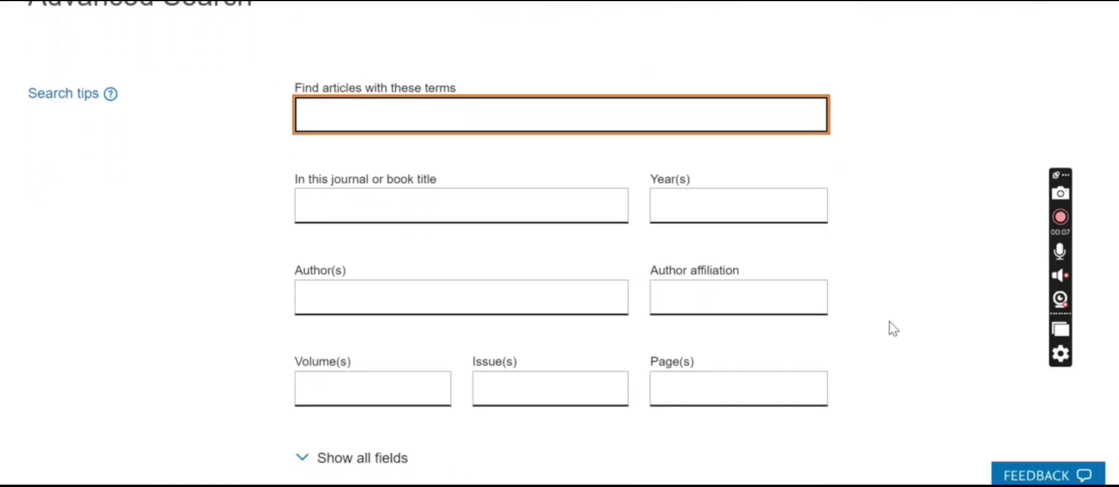
pyautogui.write('integrating')
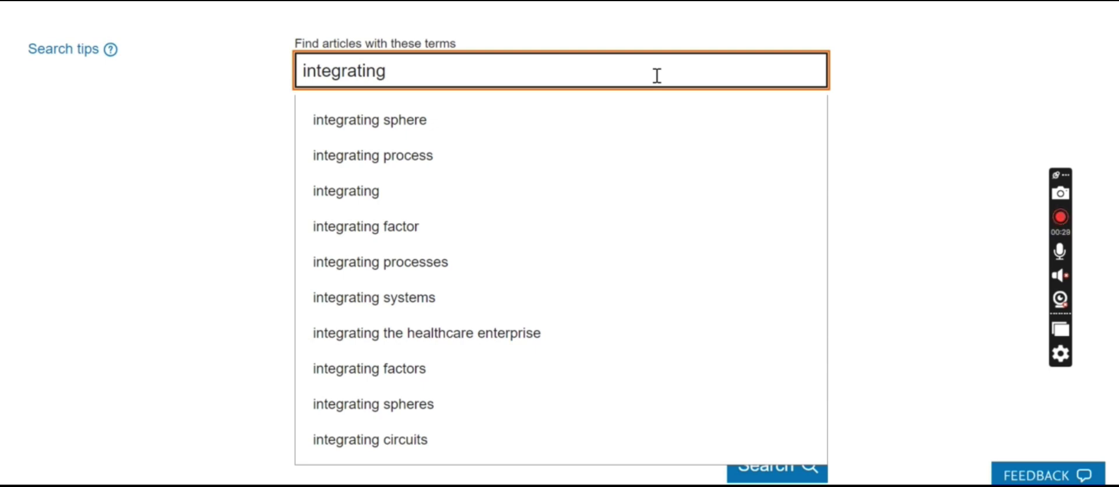
pyautogui.write('informat')
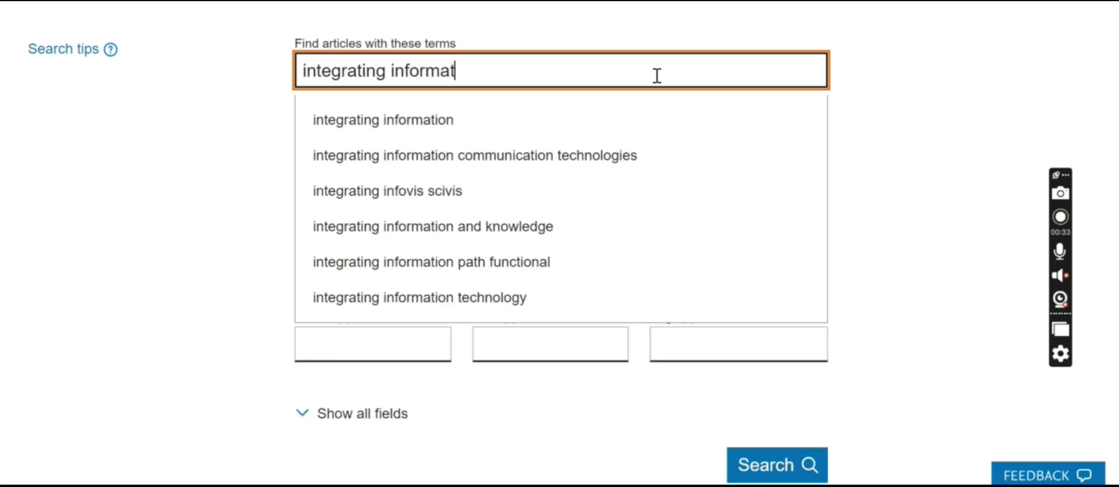
pyautogui.write('ion literacy')
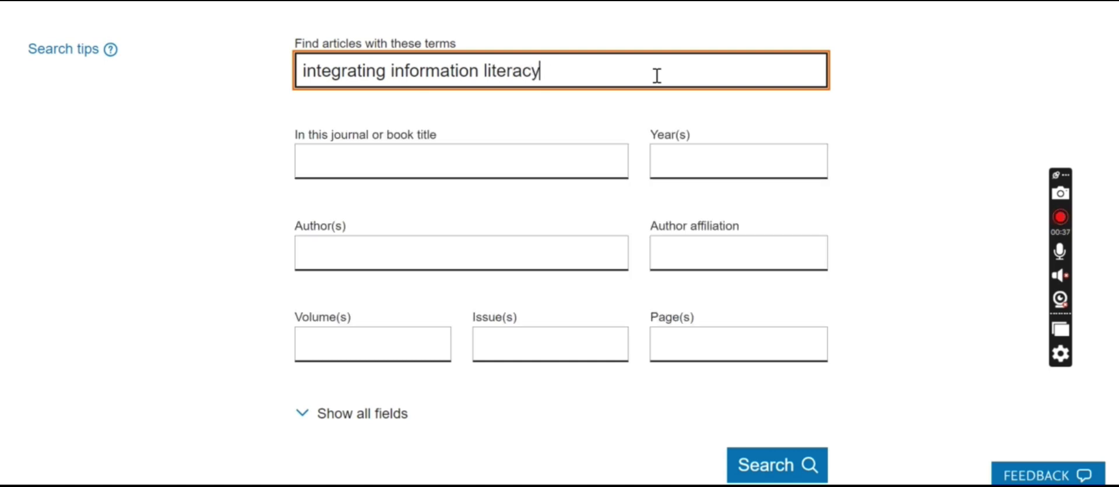
pyautogui.write(' into the')
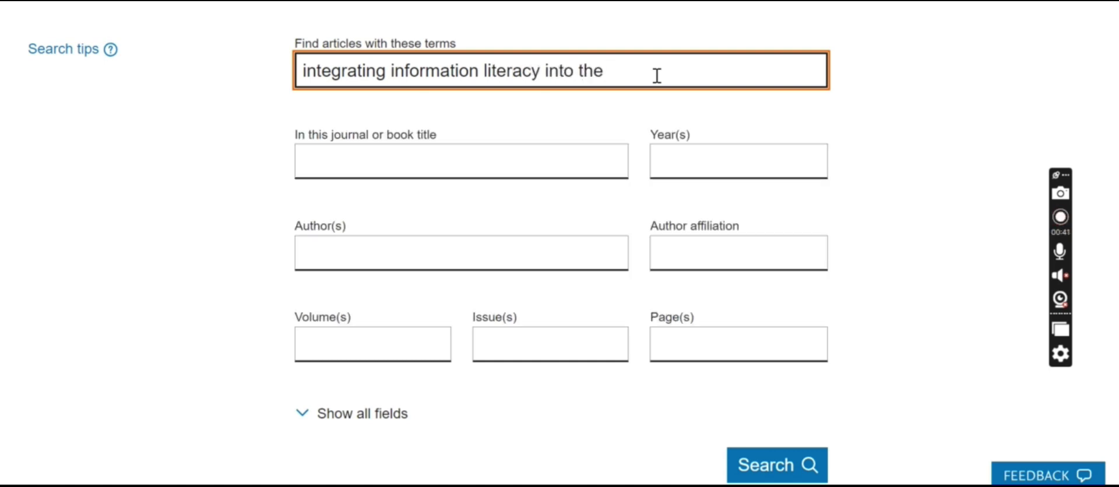
pyautogui.write(' science curriculum')
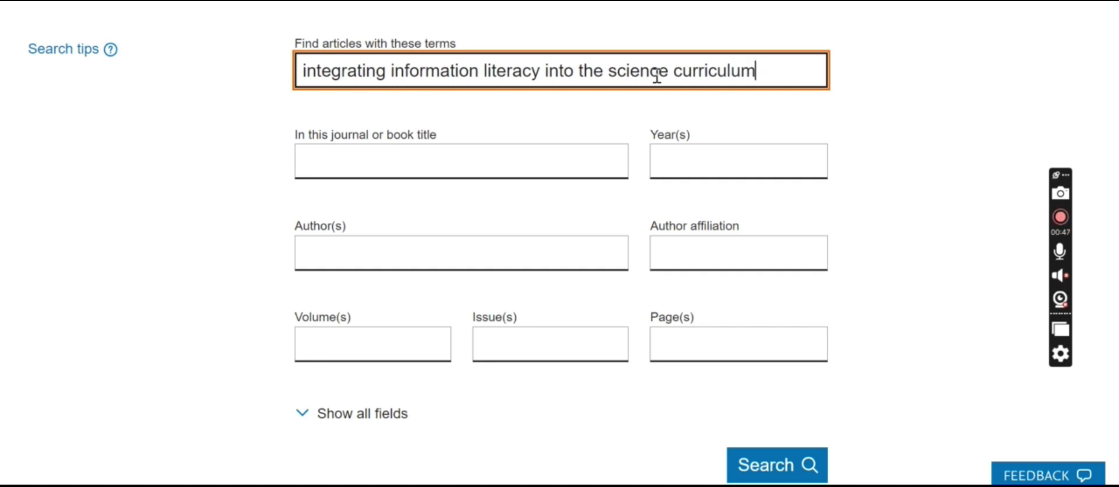
pyautogui.press('Return')
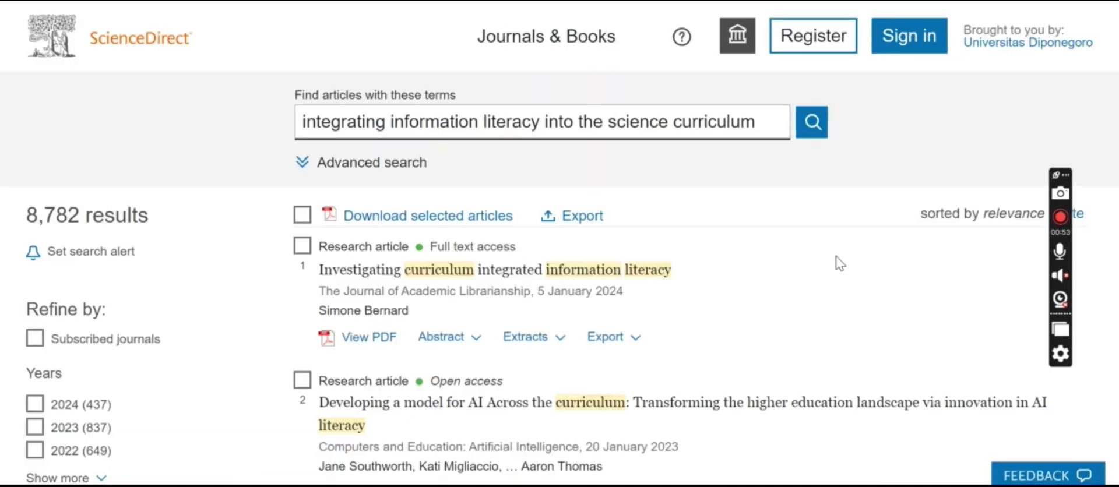
# Step: Replace the query with 'information literacy AND science curriculum' and search, getting 14,623 results
pyautogui.click(327, 164)
pyautogui.moveTo(769, 221); pyautogui.dragTo(187, 251)
pyautogui.write('information literacy ANDV')
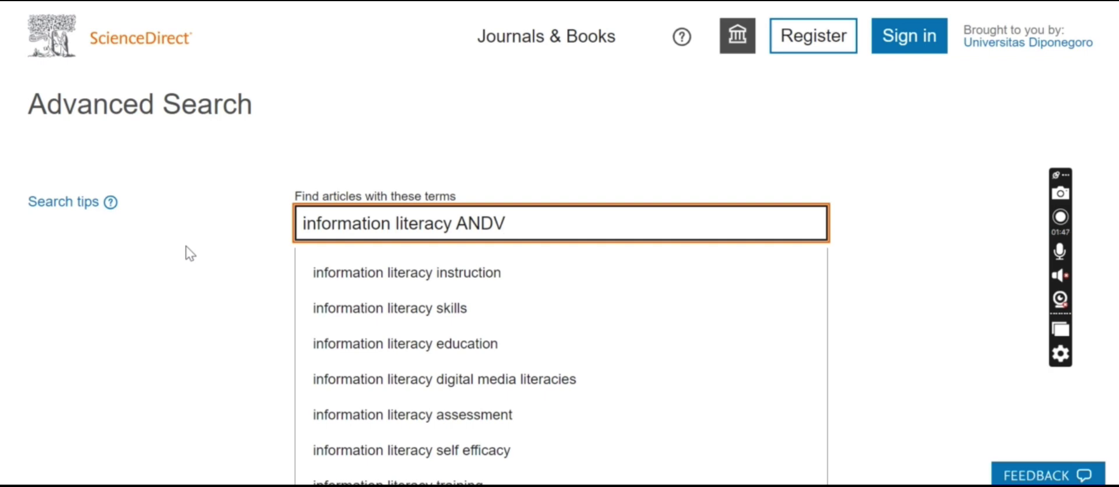
pyautogui.press('BackSpace')
pyautogui.write('scien')
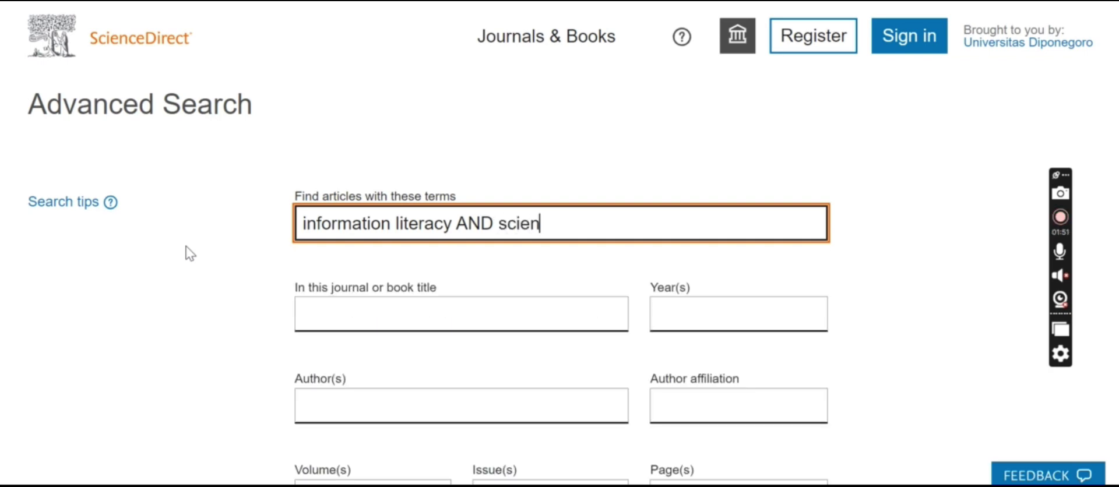
pyautogui.write('ce durriculum')
pyautogui.press('Return')
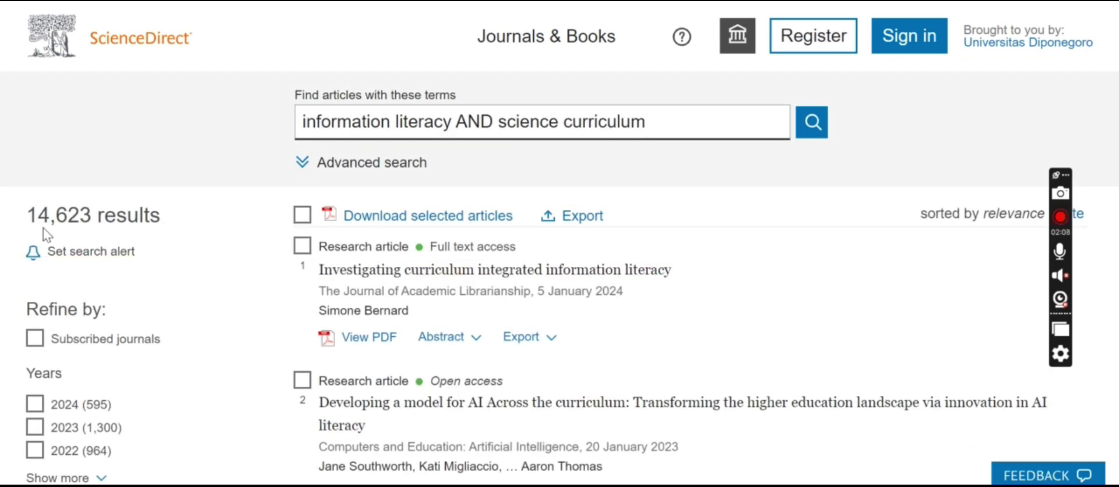
pyautogui.scroll(-5, 909, 251)
pyautogui.scroll(-10, 980, 265)
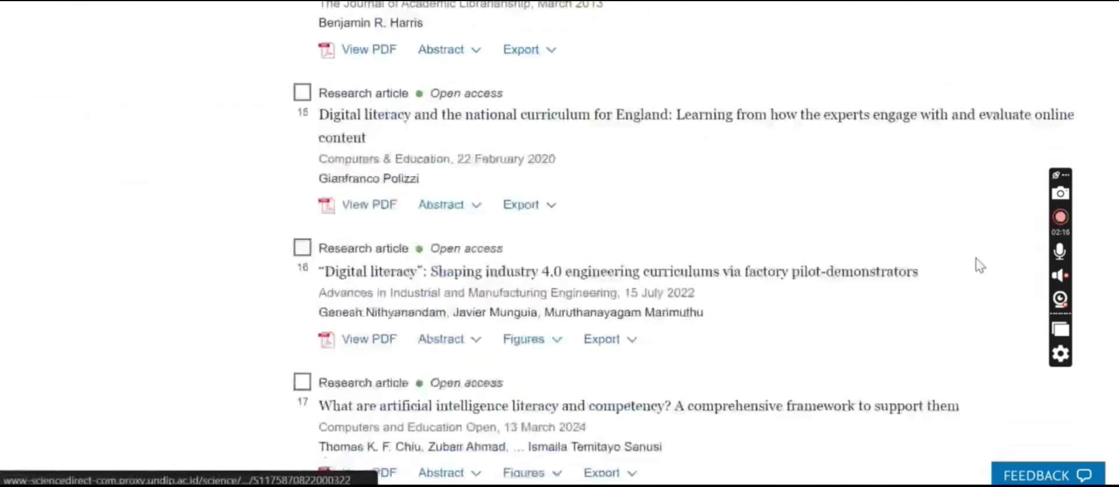
pyautogui.scroll(15, 979, 265)
# Step: Change AND to OR in the query and search again for 187,364 results
pyautogui.click(485, 123)
pyautogui.press('BackSpace')
pyautogui.press('BackSpace')
pyautogui.press('BackSpace')
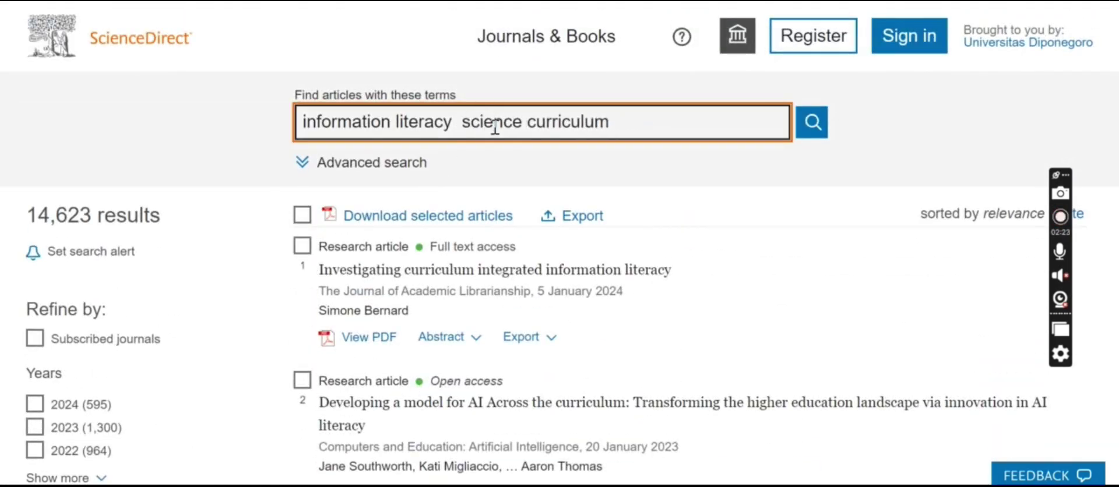
pyautogui.write('OR')
pyautogui.press('Return')
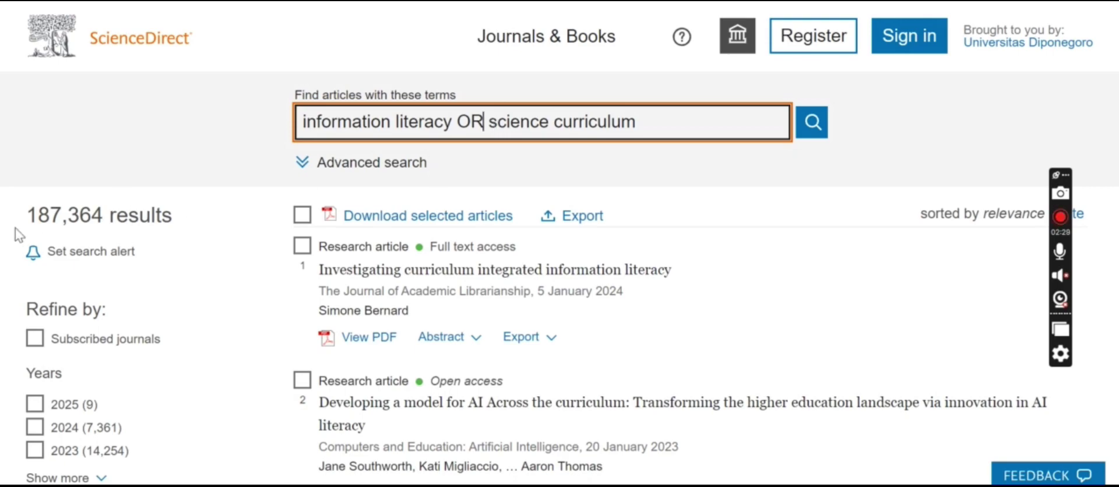
pyautogui.scroll(-15, 667, 387)
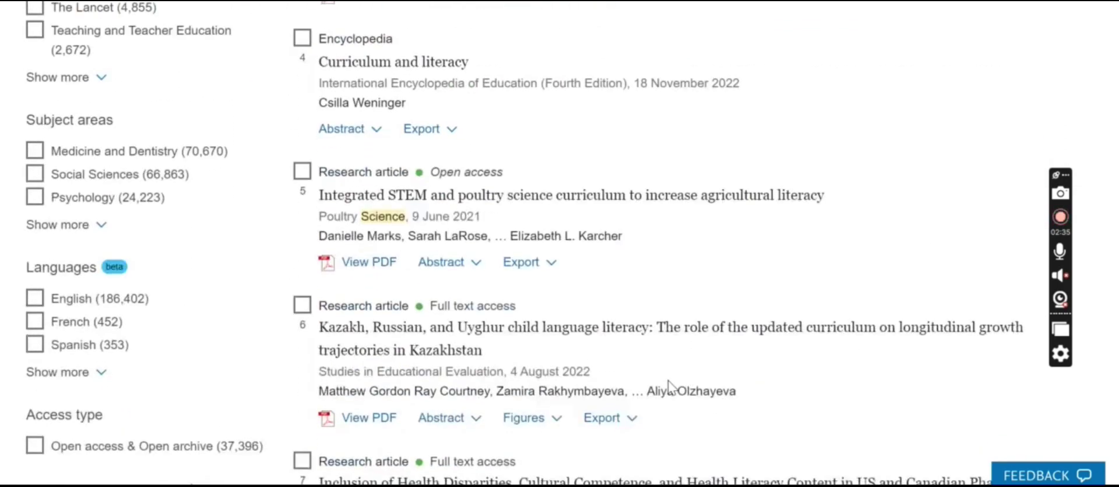
pyautogui.scroll(15, 671, 387)
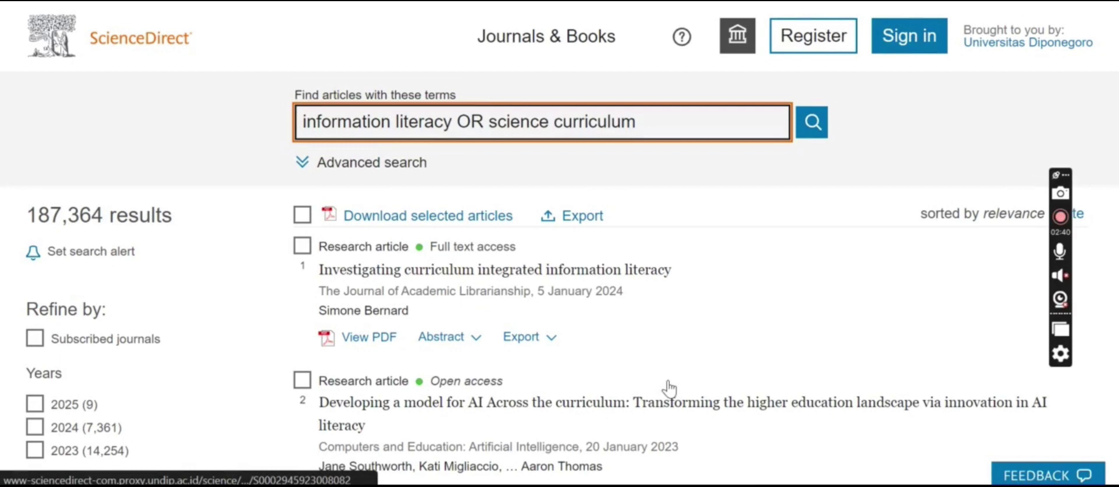
# Step: Search 'integrating information literacy into the science curriculum' with Year(s) set to 2020, giving 517 results
pyautogui.click(409, 163)
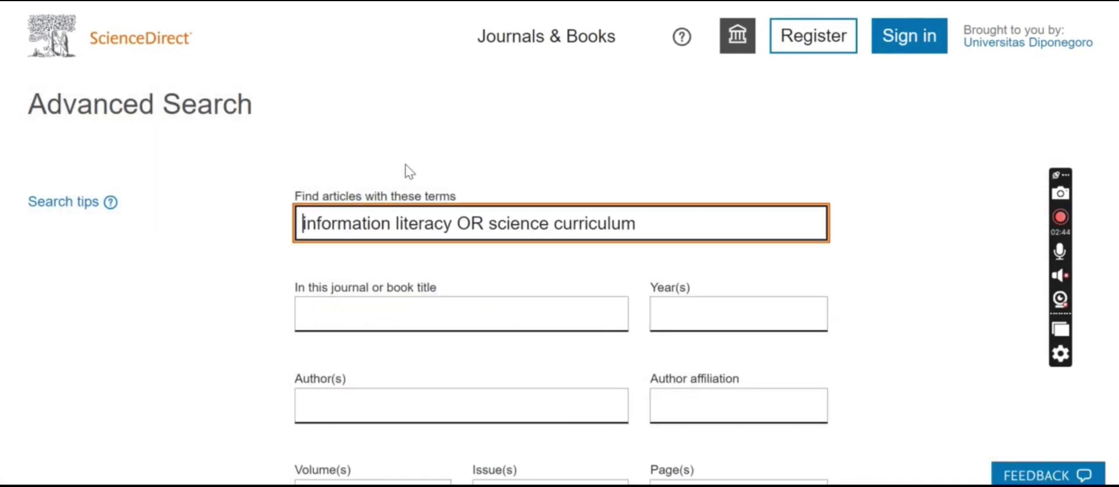
pyautogui.hotkey('ctrl', 'a')
pyautogui.write('integrati')
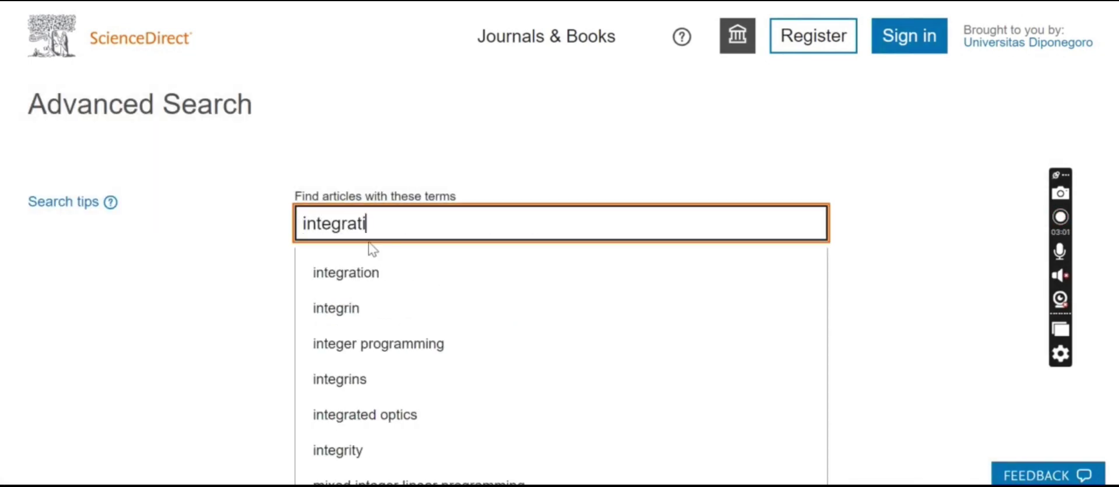
pyautogui.write('ng information literacy')
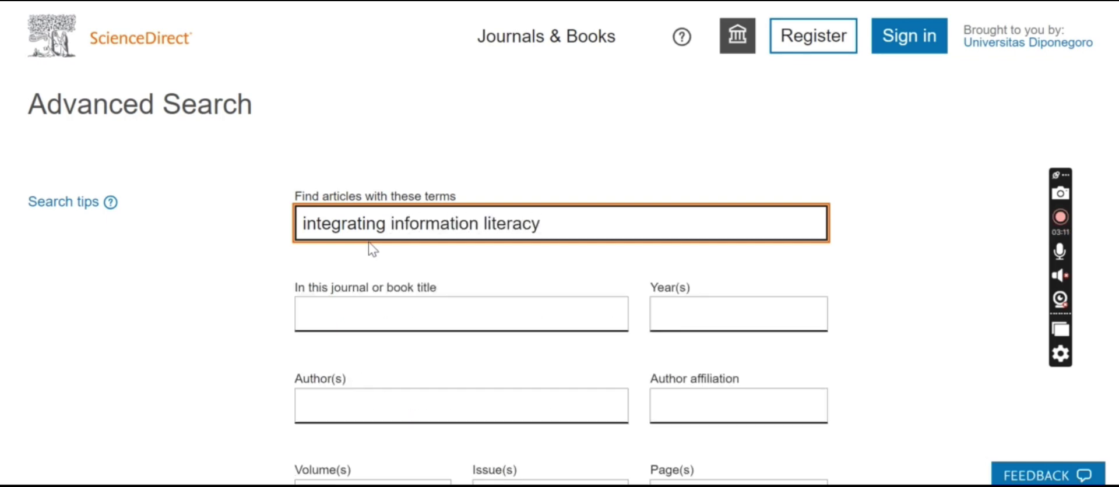
pyautogui.write(' into the scie')
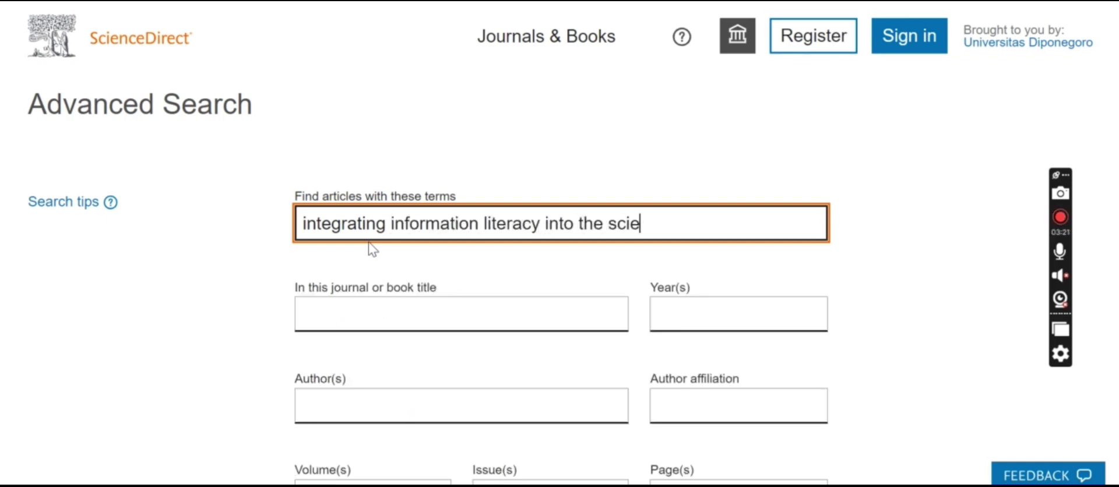
pyautogui.write('nce curriculum')
pyautogui.click(680, 322)
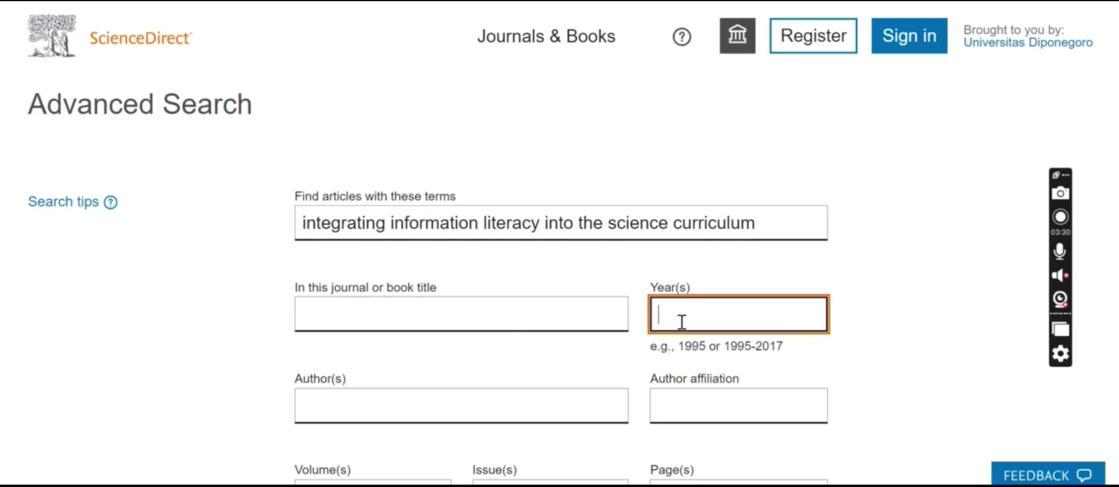
pyautogui.write('2020')
pyautogui.press('Return')
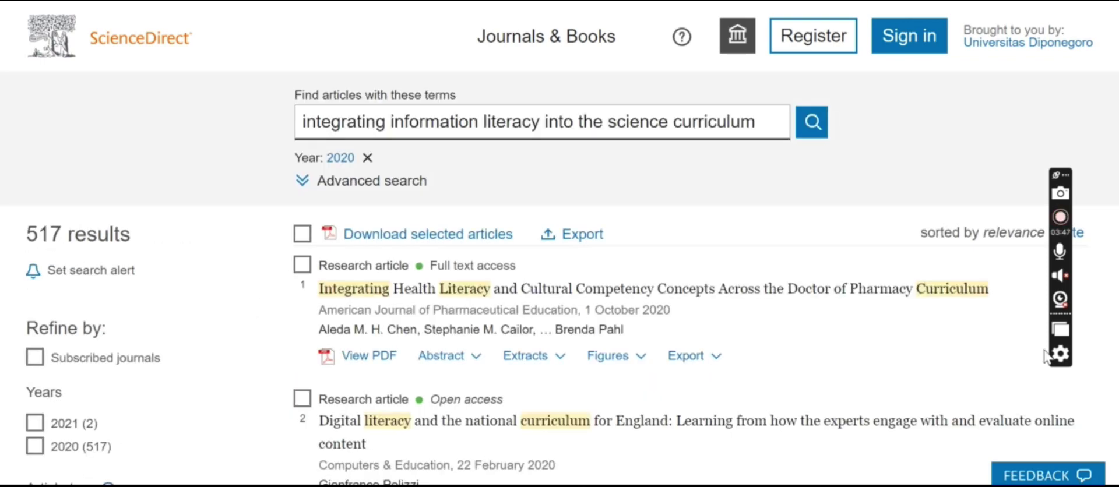
pyautogui.scroll(-10, 1047, 355)
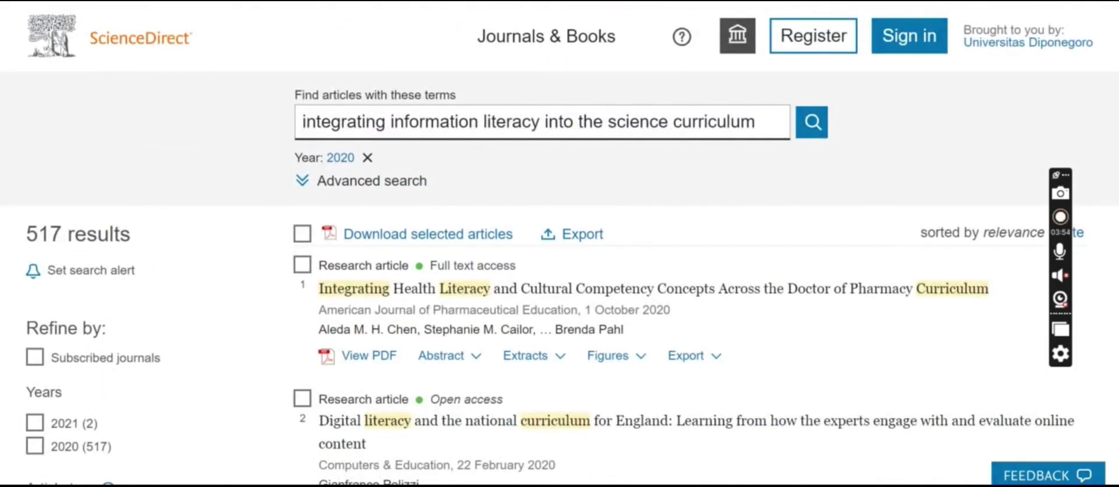